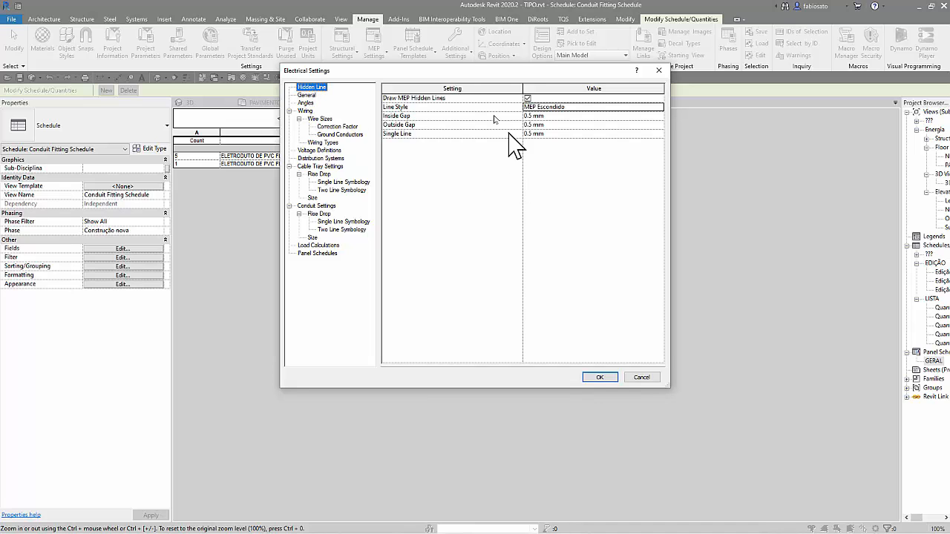
Step: Review the General electrical settings, checking the circuit sequence options, circuit rating and circuit path offset, and close the dialog
{"action": "key", "text": "Down"}
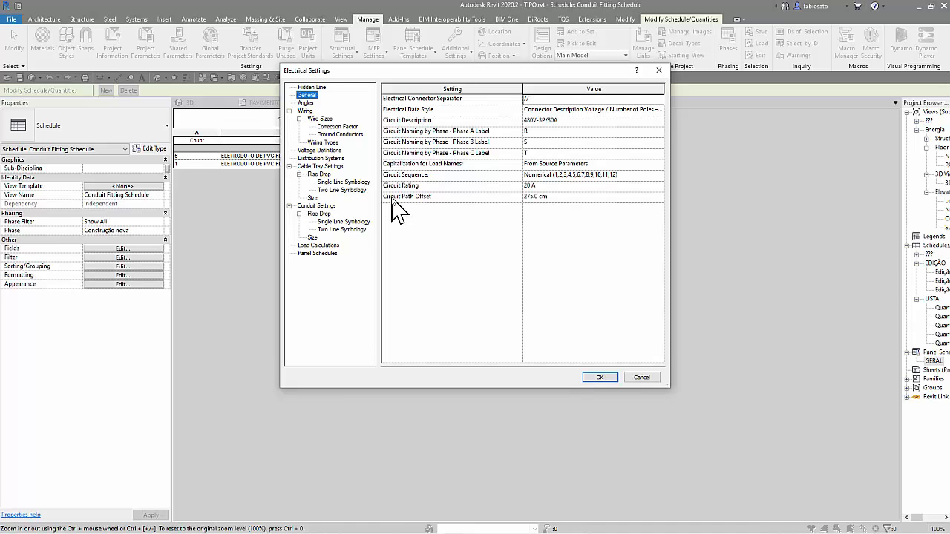
{"action": "left_click", "coordinate": [658, 176]}
{"action": "left_click", "coordinate": [659, 176]}
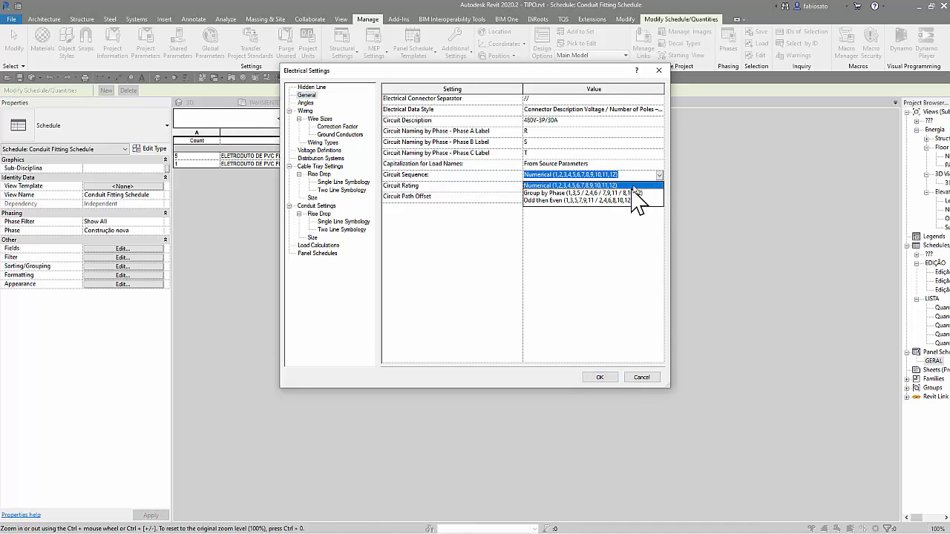
{"action": "left_click", "coordinate": [650, 177]}
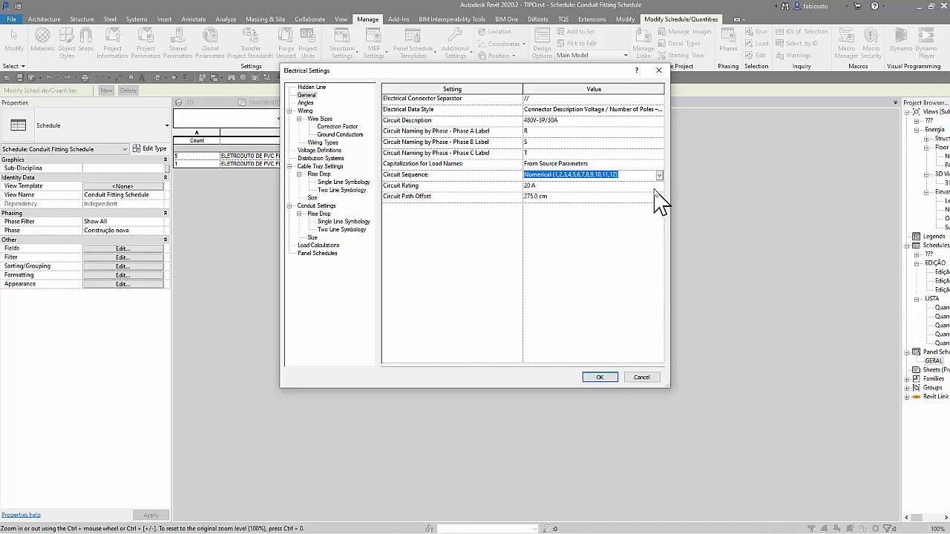
{"action": "left_click", "coordinate": [658, 186]}
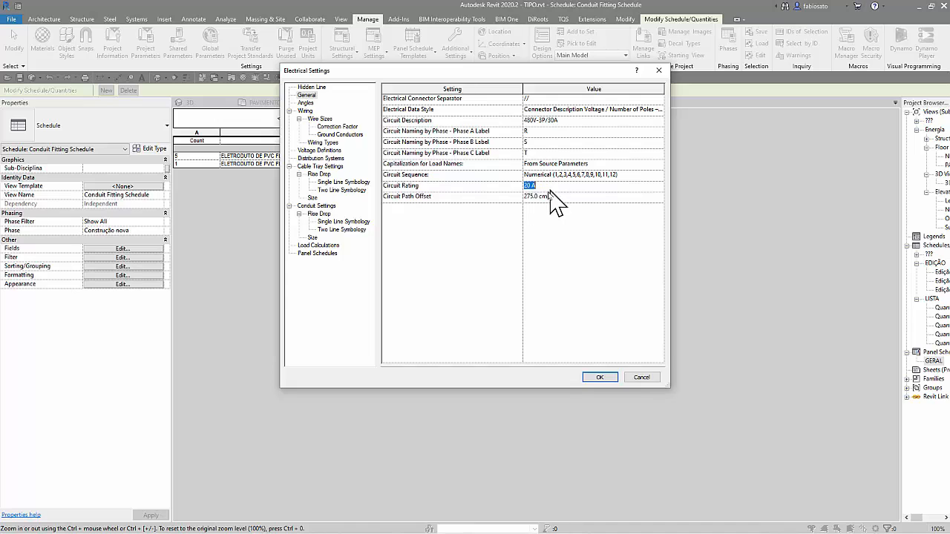
{"action": "left_click", "coordinate": [449, 198]}
{"action": "left_click", "coordinate": [597, 196]}
{"action": "left_click", "coordinate": [601, 377]}
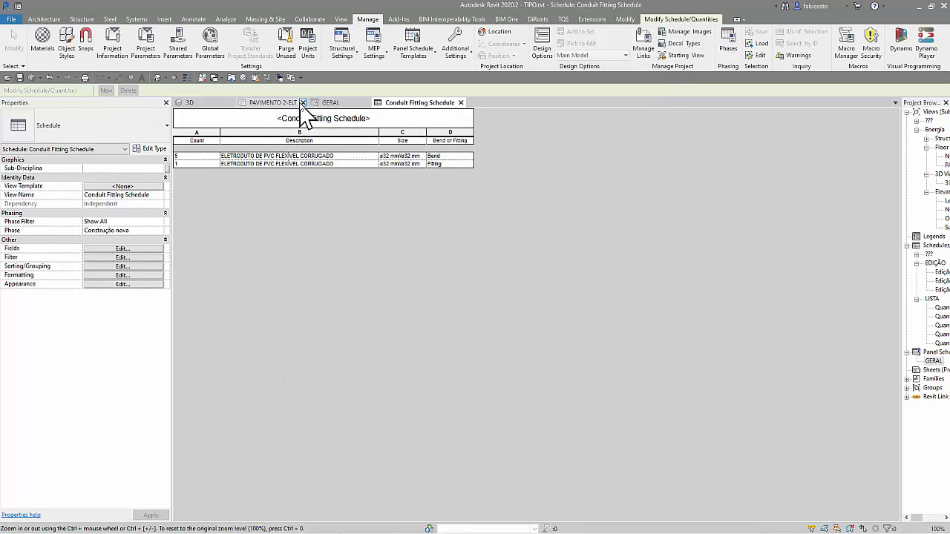
Step: Select the electrical circuit of the 2,3 outlet in the PAVIMENTO 2-ELT floor plan to inspect its routing
{"action": "left_click", "coordinate": [296, 105]}
{"action": "scroll", "coordinate": [453, 356], "scroll_direction": "down", "scroll_amount": 2}
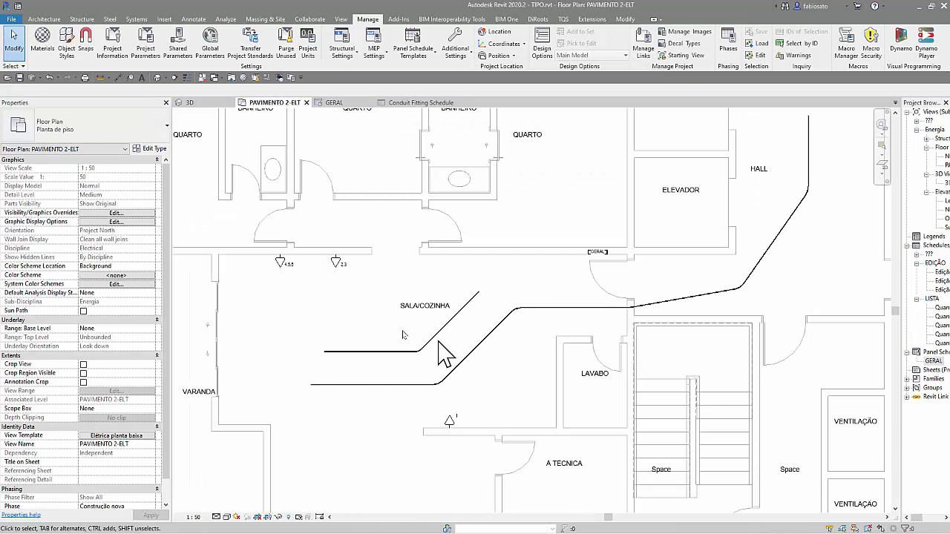
{"action": "key", "text": "Tab"}
{"action": "left_click", "coordinate": [336, 265]}
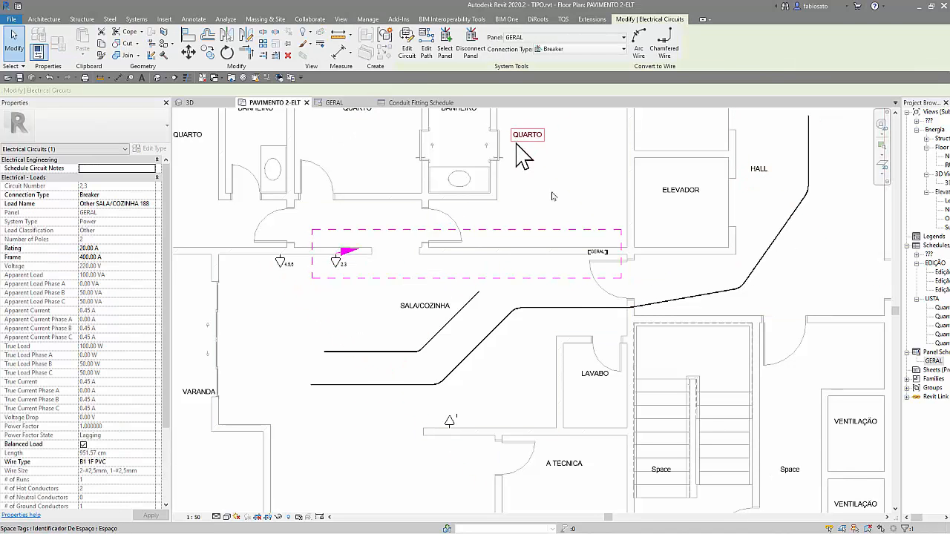
{"action": "scroll", "coordinate": [883, 236], "scroll_direction": "down", "scroll_amount": 1}
{"action": "scroll", "coordinate": [883, 236], "scroll_direction": "down", "scroll_amount": 2}
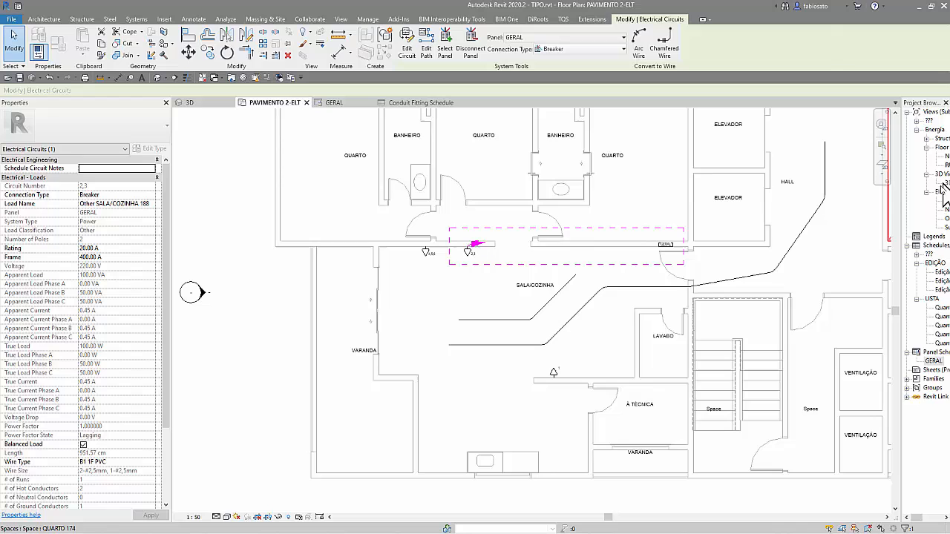
Step: In the 3D view, select the outlet on circuit 2,3 and open its circuit path for editing
{"action": "left_click", "coordinate": [189, 103]}
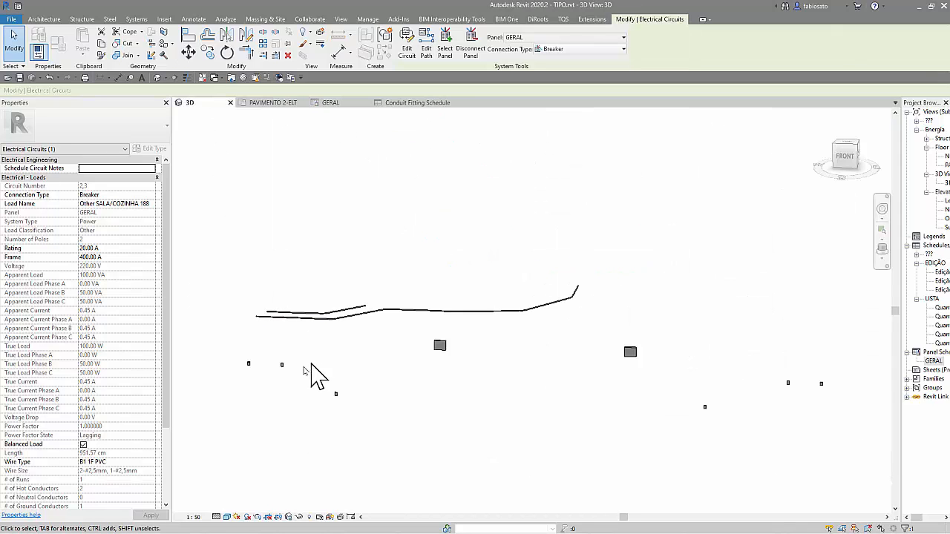
{"action": "left_click", "coordinate": [282, 364]}
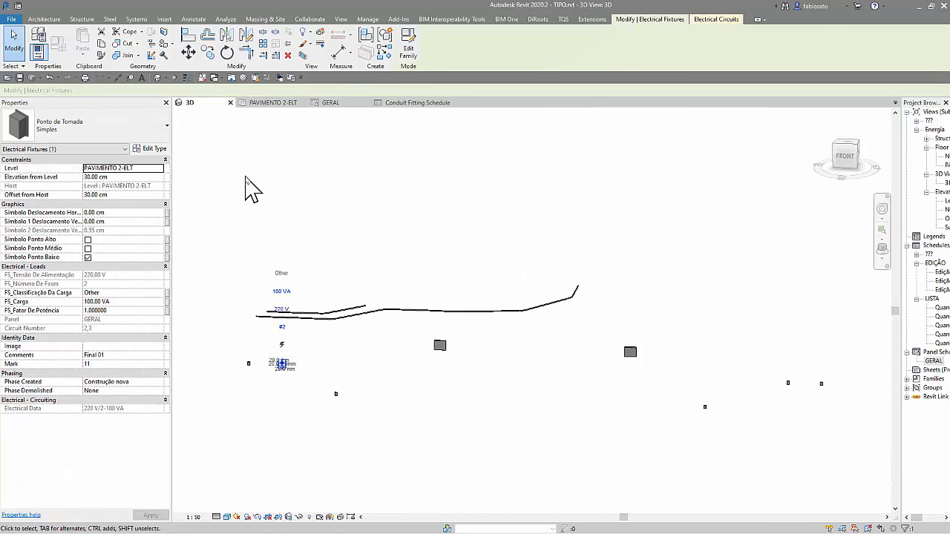
{"action": "left_click", "coordinate": [722, 22]}
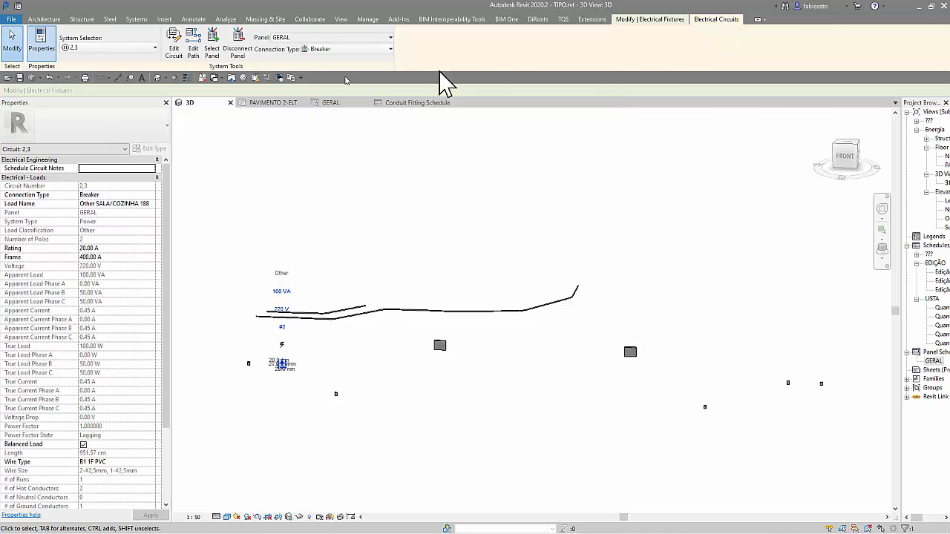
{"action": "left_click", "coordinate": [195, 44]}
{"action": "middle_click_drag", "start_coordinate": [483, 455], "coordinate": [436, 347], "text": "shift"}
{"action": "left_click", "coordinate": [369, 332]}
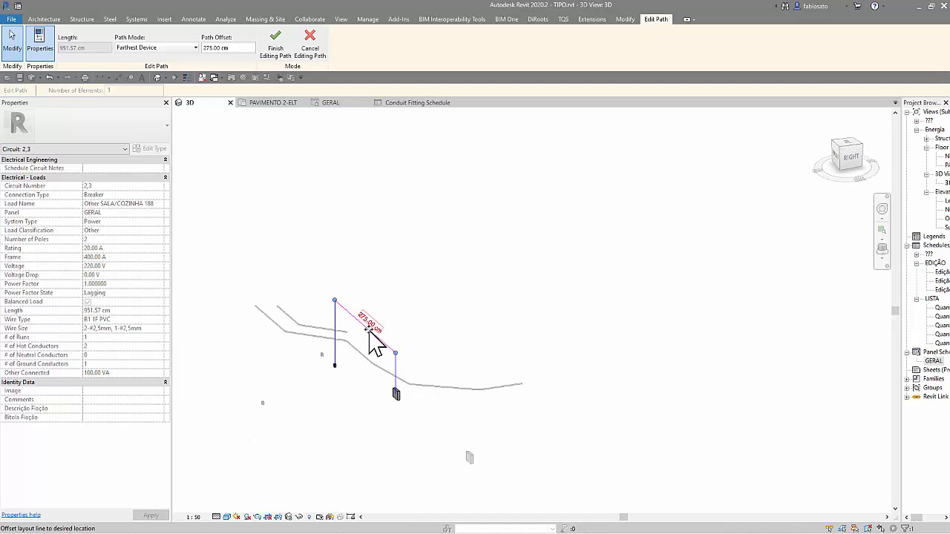
{"action": "middle_click_drag", "start_coordinate": [365, 401], "coordinate": [576, 408], "text": "shift"}
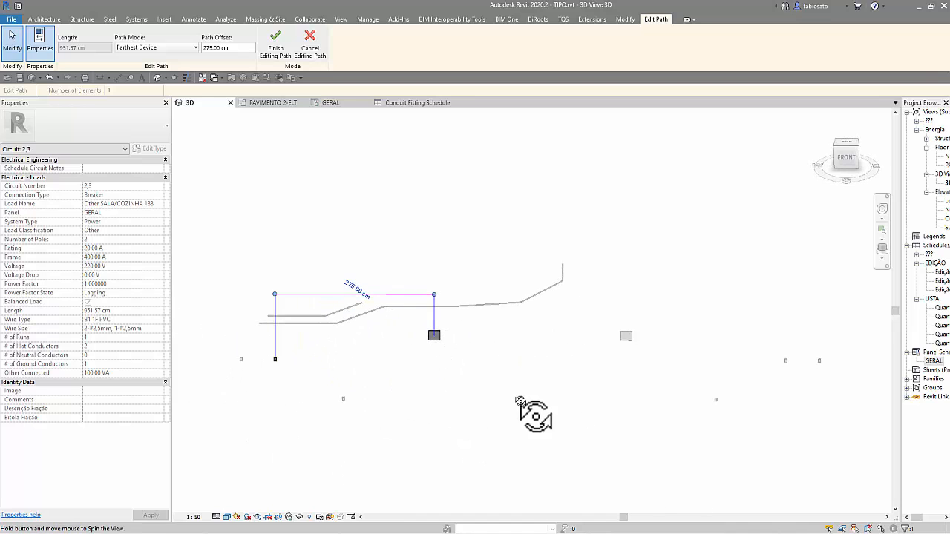
{"action": "scroll", "coordinate": [361, 314], "scroll_direction": "up", "scroll_amount": 2}
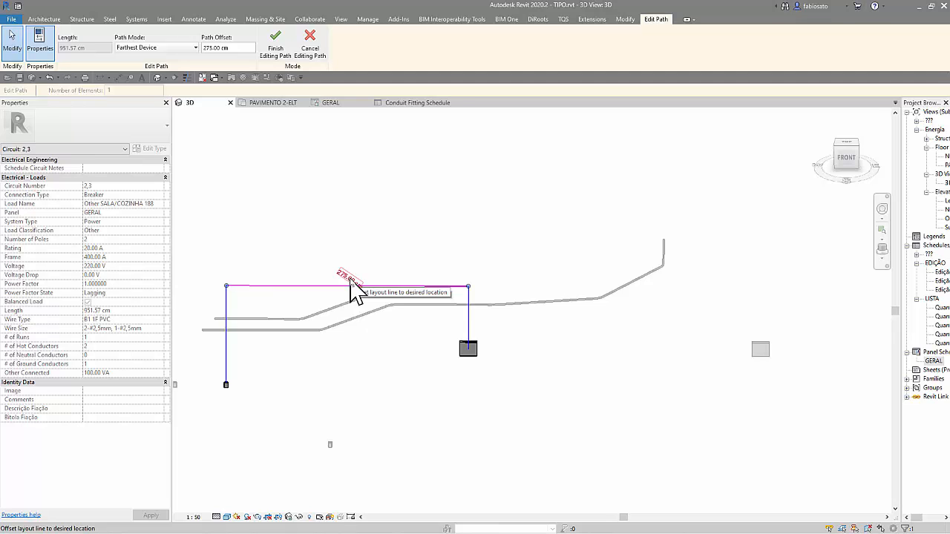
Step: Set the offset of the circuit path's long horizontal segment to 250 cm
{"action": "left_click", "coordinate": [369, 21]}
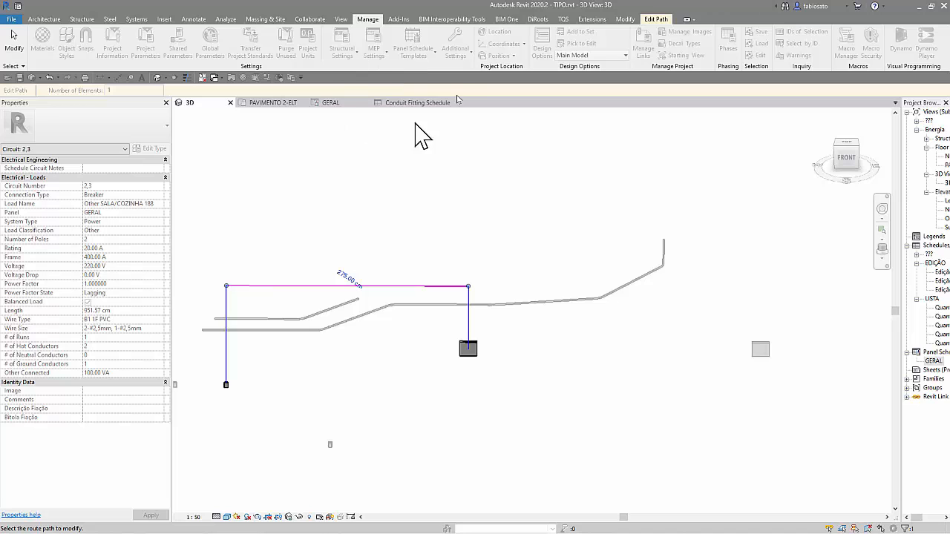
{"action": "left_click", "coordinate": [656, 19]}
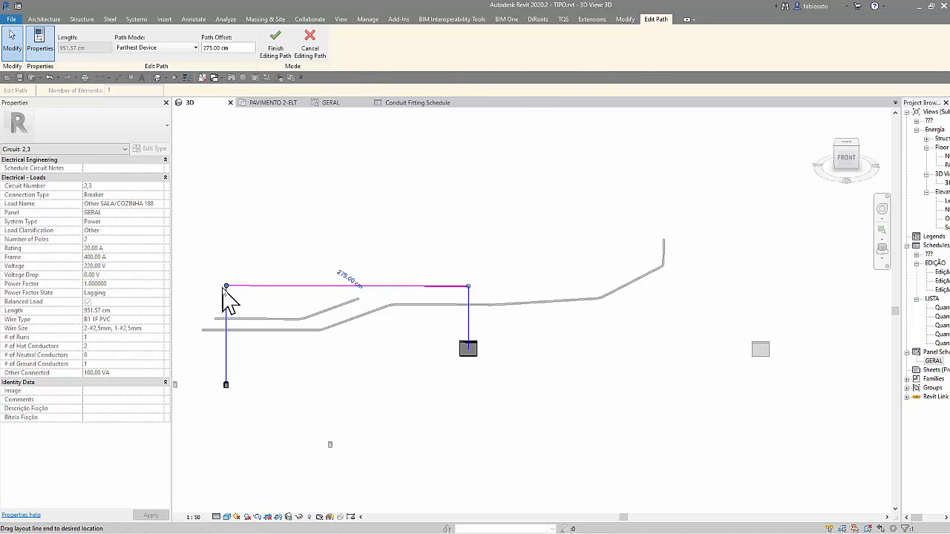
{"action": "left_click", "coordinate": [340, 285]}
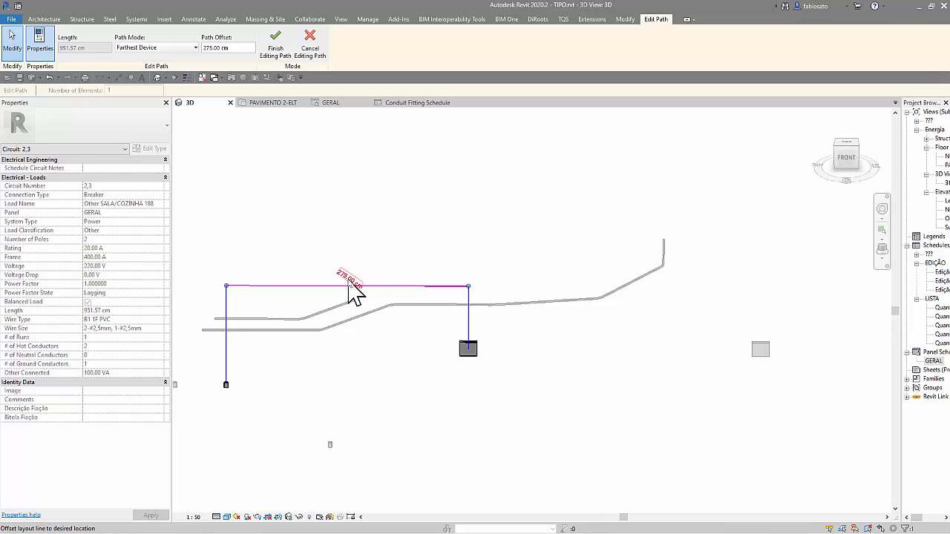
{"action": "left_click", "coordinate": [349, 285]}
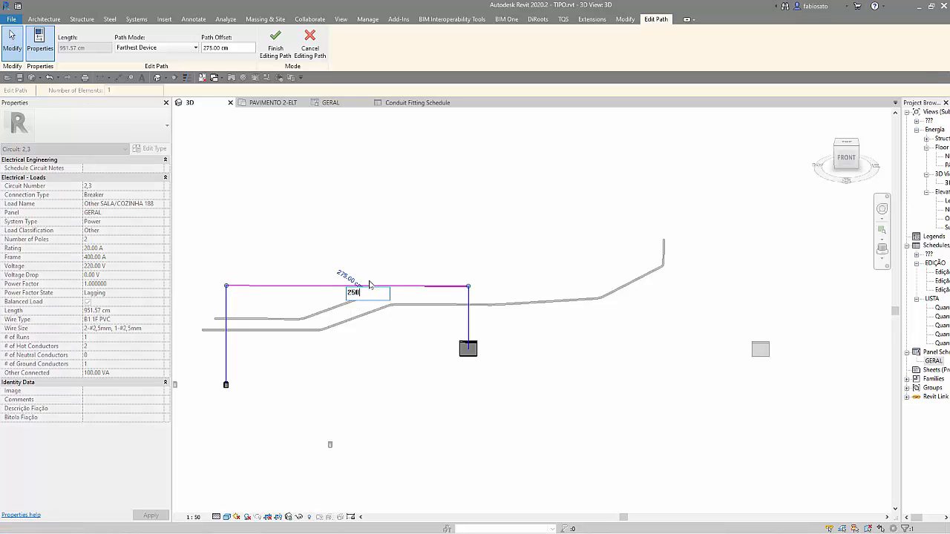
{"action": "type", "text": "250"}
{"action": "key", "text": "Return"}
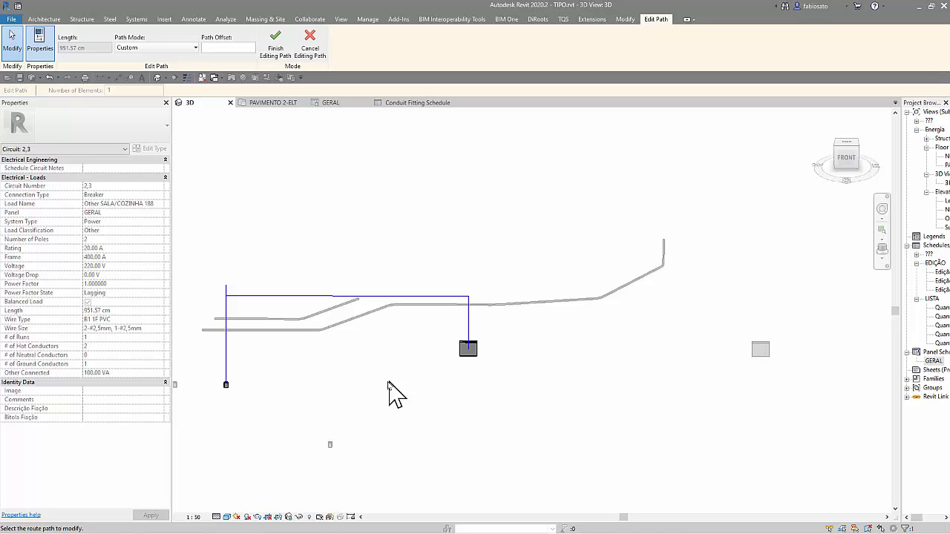
Step: Set the offset of the short leftover path segment above the outlet to 250 cm
{"action": "middle_click_drag", "start_coordinate": [388, 382], "coordinate": [498, 371], "text": "shift"}
{"action": "scroll", "coordinate": [186, 331], "scroll_direction": "up", "scroll_amount": 4}
{"action": "middle_click_drag", "start_coordinate": [188, 333], "coordinate": [377, 377]}
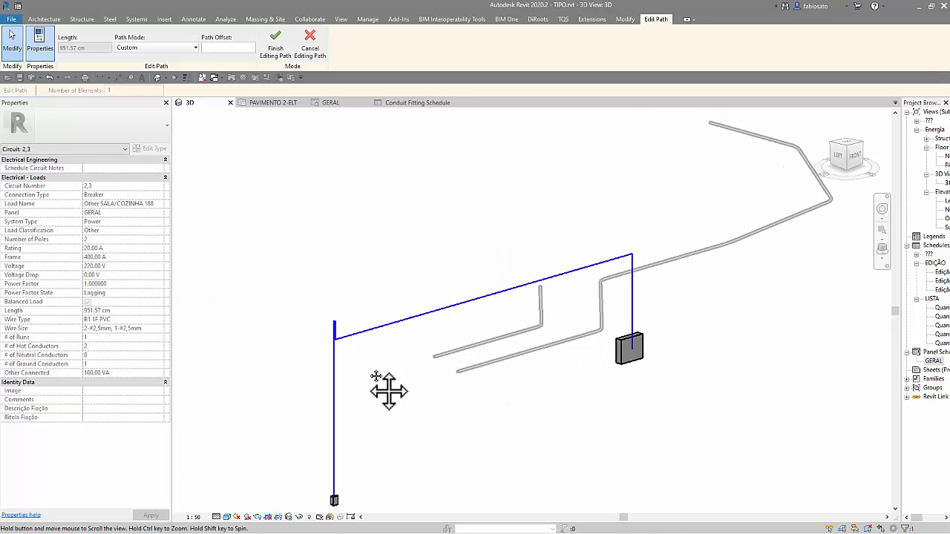
{"action": "scroll", "coordinate": [346, 350], "scroll_direction": "up", "scroll_amount": 5}
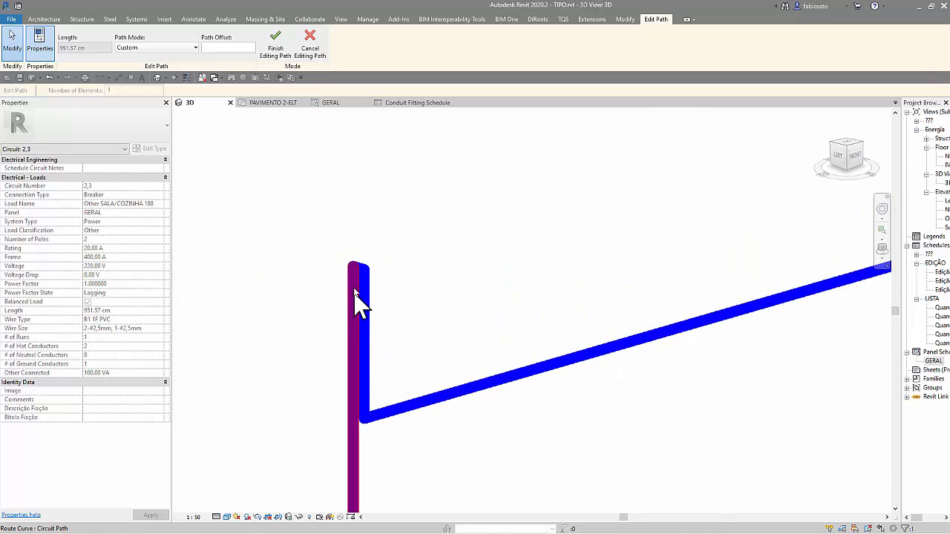
{"action": "left_click", "coordinate": [360, 262]}
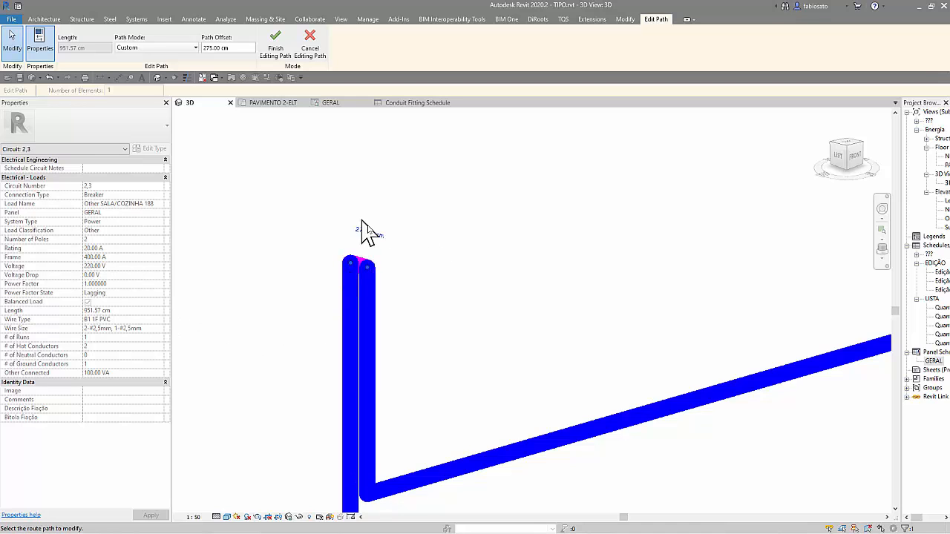
{"action": "left_click", "coordinate": [362, 226]}
{"action": "type", "text": "250"}
{"action": "key", "text": "Return"}
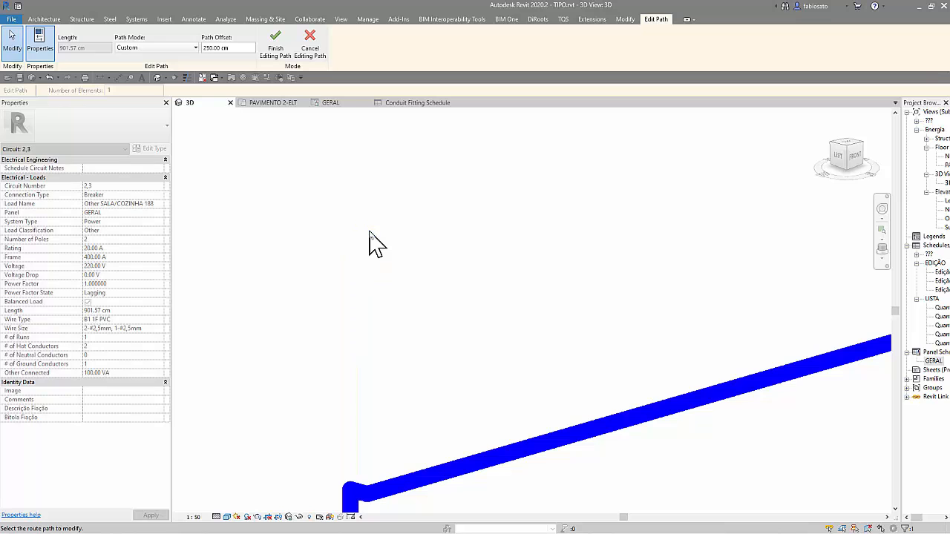
Step: Move the outlet-side end of the horizontal path segment onto the shorter conduit near its bend, and finish editing the path
{"action": "scroll", "coordinate": [392, 265], "scroll_direction": "down", "scroll_amount": 5}
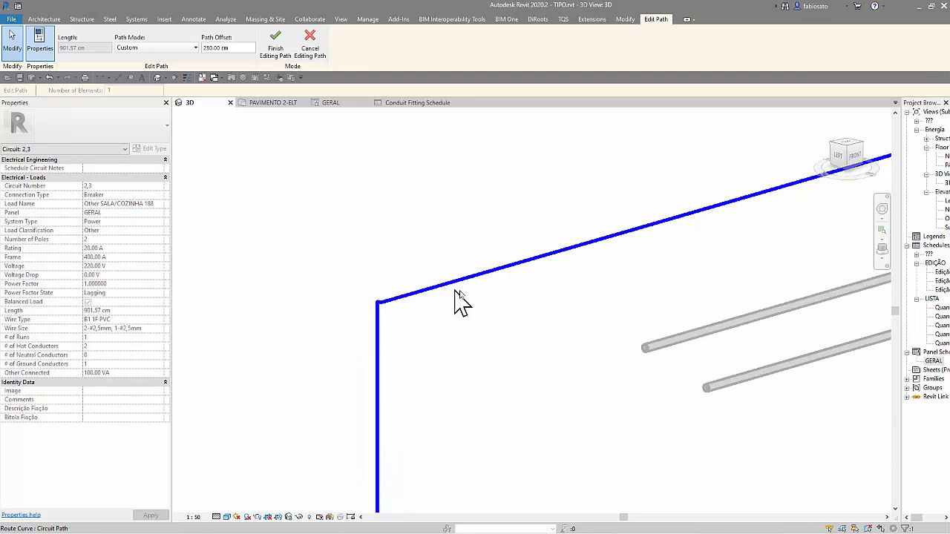
{"action": "middle_click_drag", "start_coordinate": [455, 290], "coordinate": [415, 351], "text": "shift"}
{"action": "scroll", "coordinate": [386, 343], "scroll_direction": "down", "scroll_amount": 4}
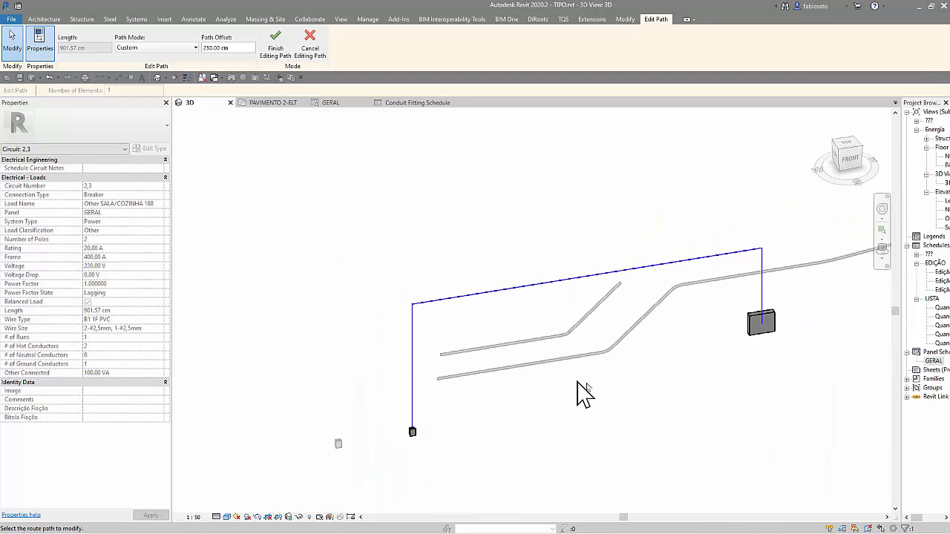
{"action": "middle_click_drag", "start_coordinate": [585, 394], "coordinate": [557, 518], "text": "shift"}
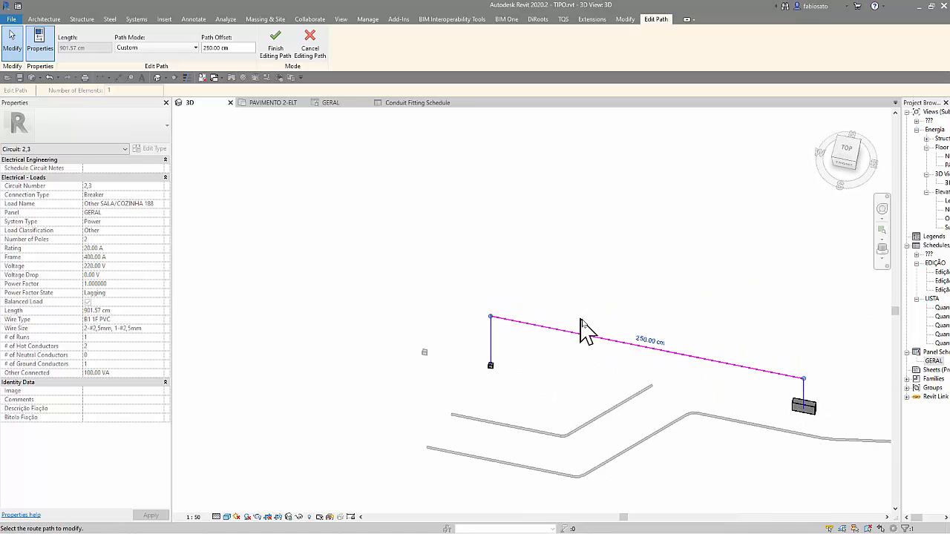
{"action": "left_click_drag", "start_coordinate": [490, 318], "coordinate": [544, 434]}
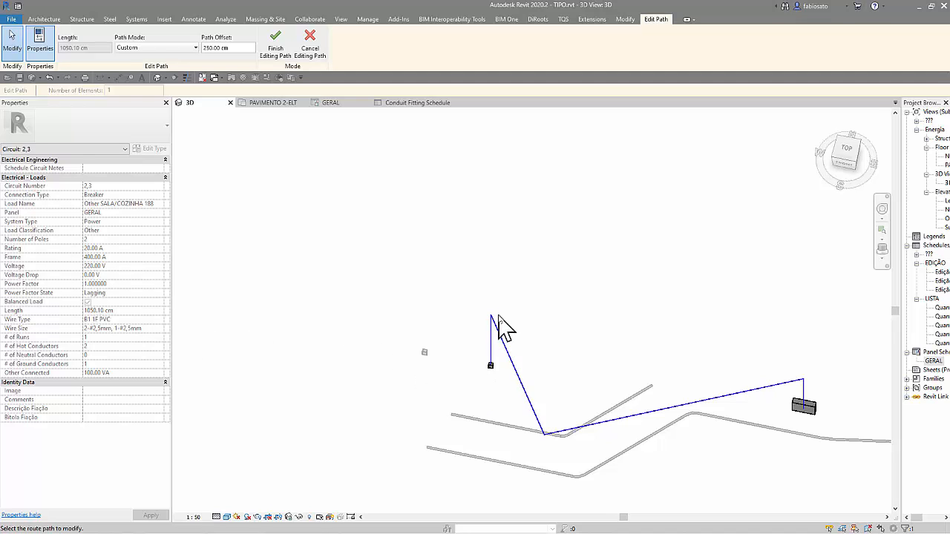
{"action": "scroll", "coordinate": [562, 438], "scroll_direction": "up", "scroll_amount": 2}
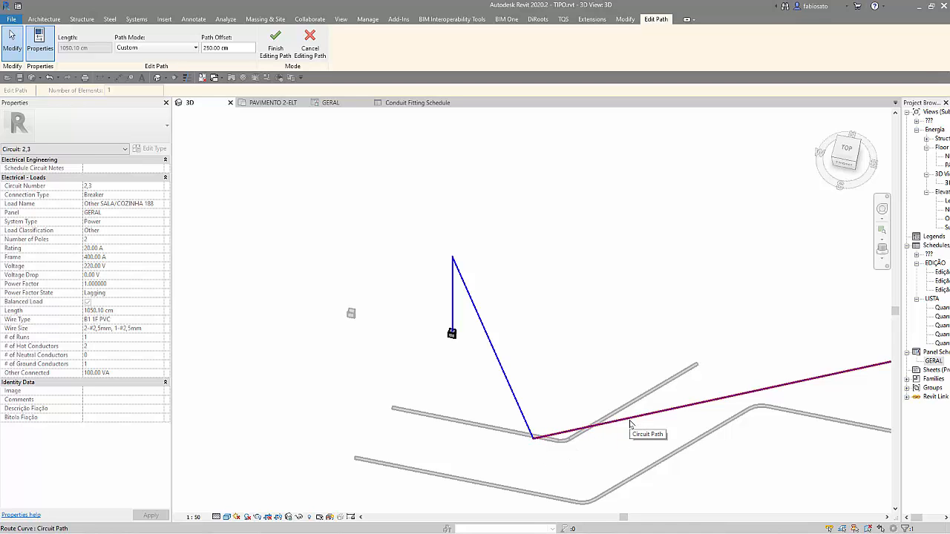
{"action": "scroll", "coordinate": [408, 326], "scroll_direction": "down", "scroll_amount": 4}
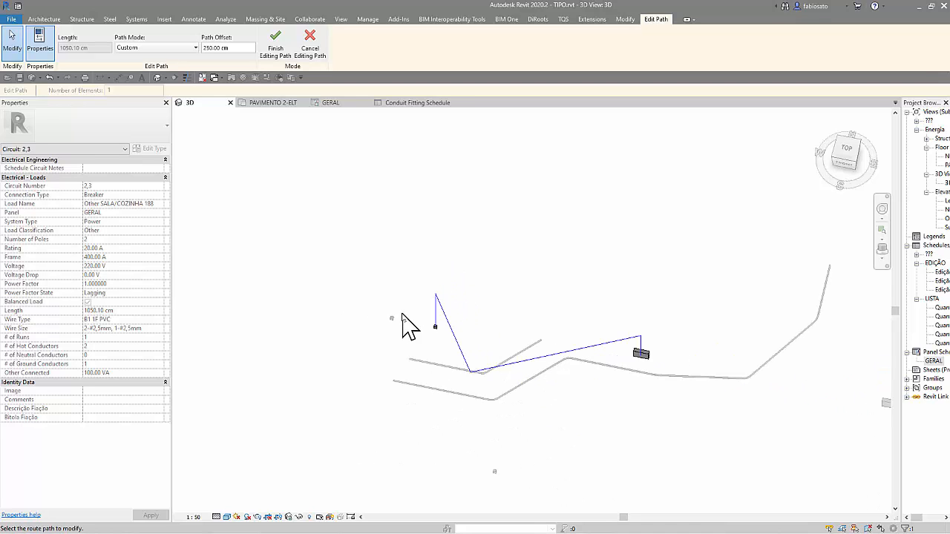
{"action": "left_click", "coordinate": [282, 57]}
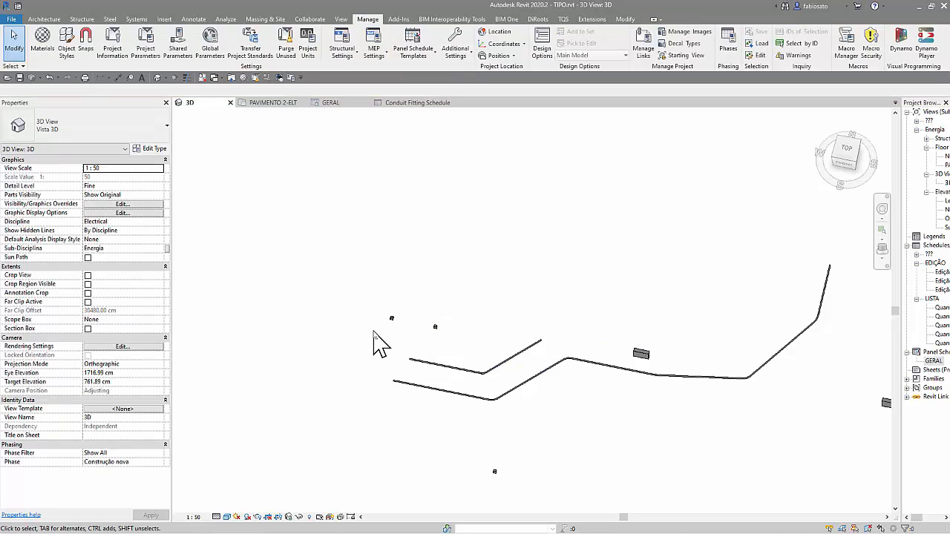
{"action": "scroll", "coordinate": [373, 334], "scroll_direction": "down", "scroll_amount": 3}
{"action": "scroll", "coordinate": [449, 412], "scroll_direction": "up", "scroll_amount": 3}
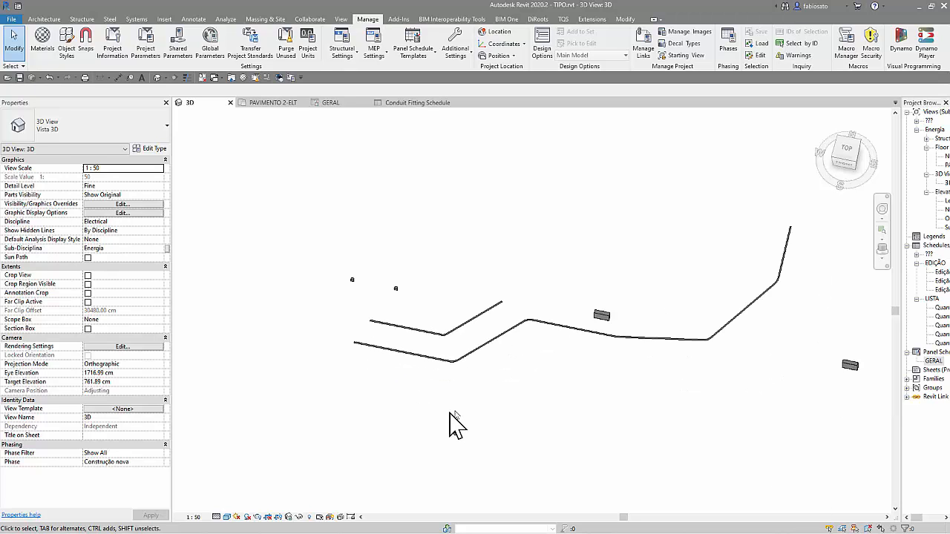
{"action": "scroll", "coordinate": [429, 361], "scroll_direction": "down", "scroll_amount": 2}
{"action": "mouse_move", "coordinate": [435, 414]}
{"action": "middle_mouse_down", "text": "shift"}
{"action": "mouse_move", "coordinate": [477, 418]}
{"action": "mouse_move", "coordinate": [436, 420]}
{"action": "mouse_move", "coordinate": [420, 401]}
{"action": "middle_mouse_up", "text": "shift"}
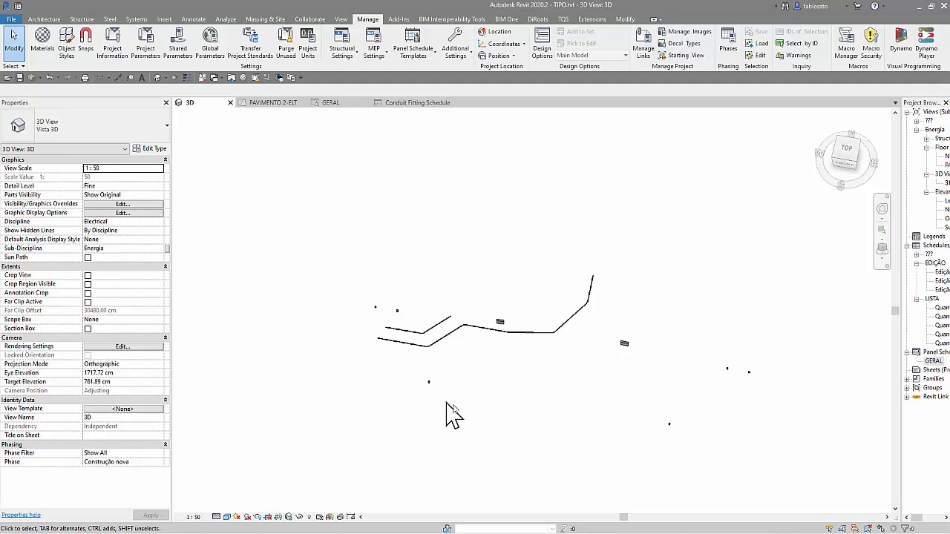
{"action": "left_click", "coordinate": [824, 116]}
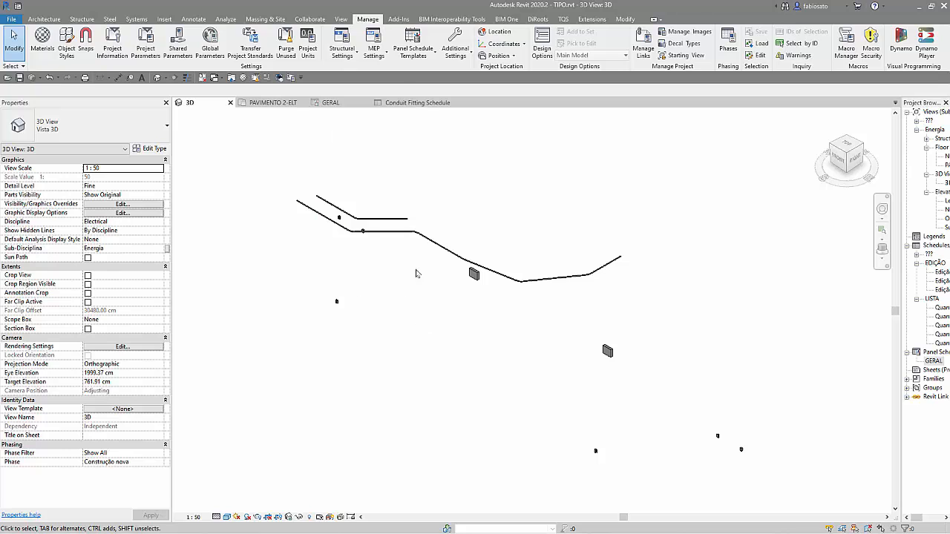
Step: Open the electrical settings and review the general, angle and wiring settings, widening the wiring table's value column
{"action": "left_click", "coordinate": [380, 58]}
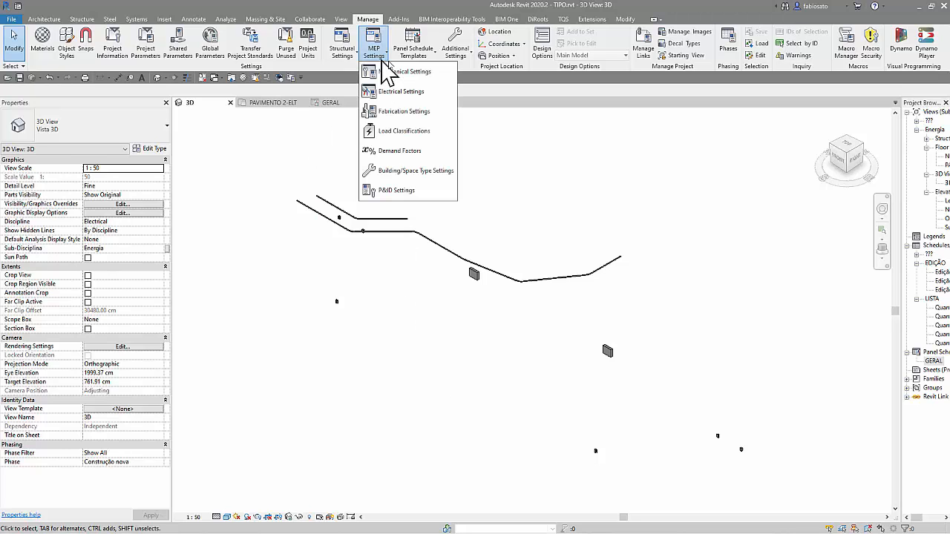
{"action": "left_click", "coordinate": [404, 96]}
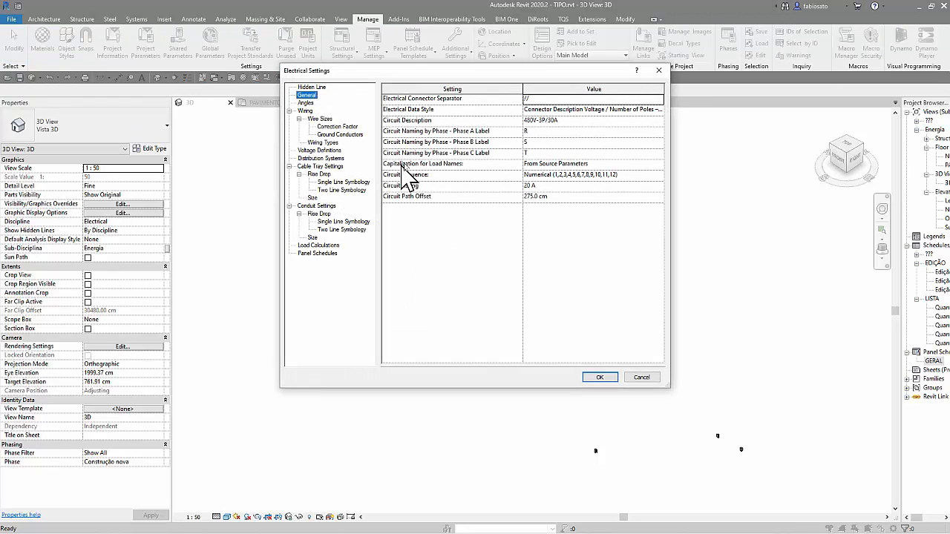
{"action": "left_click", "coordinate": [305, 102]}
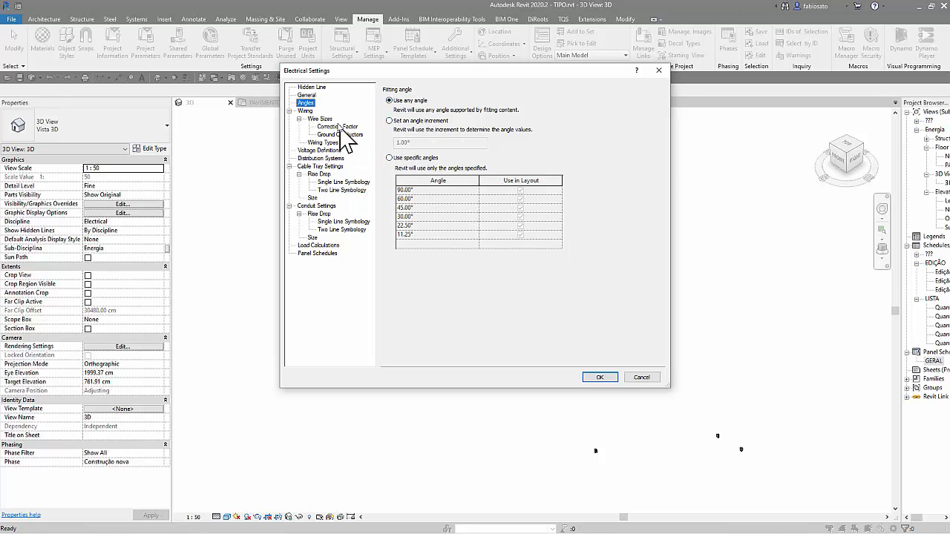
{"action": "left_click", "coordinate": [307, 112]}
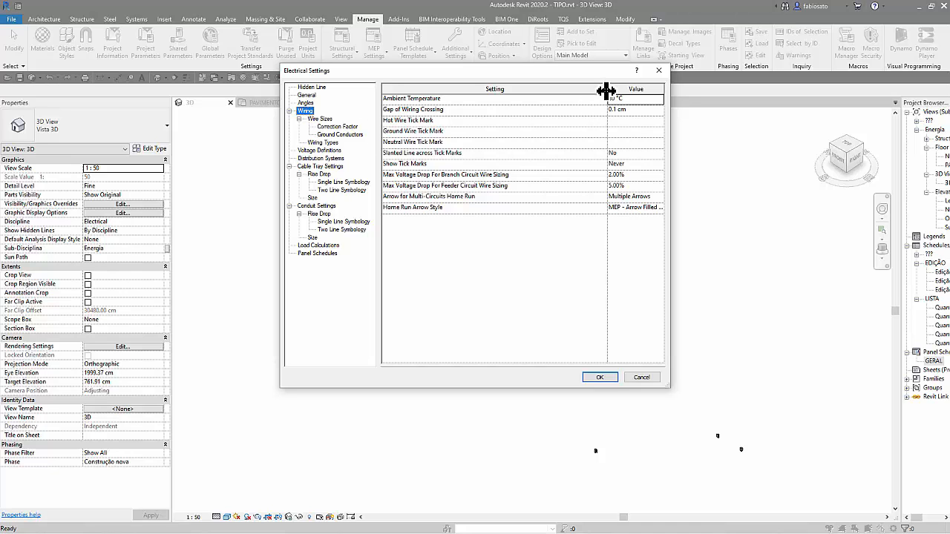
{"action": "left_click_drag", "start_coordinate": [606, 91], "coordinate": [525, 90]}
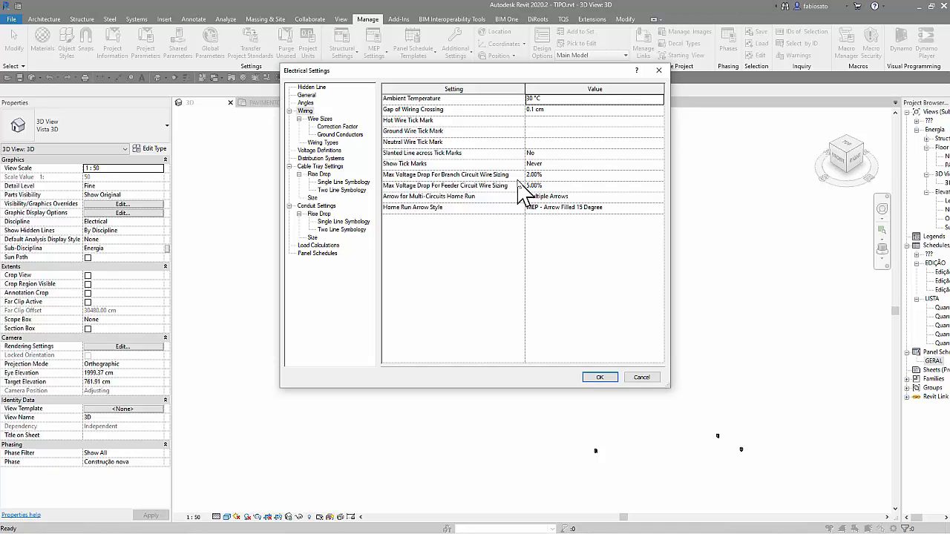
Step: Review the wire size tables for the EPR-Cu B2 3F Mp and EPR-Cu B2 1F Mp materials, including the temperature options
{"action": "left_click", "coordinate": [321, 118]}
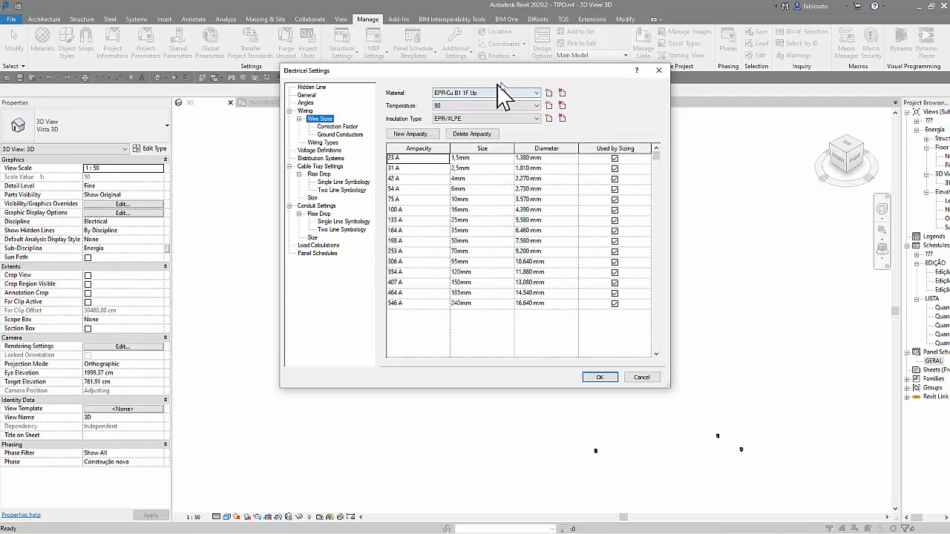
{"action": "left_click", "coordinate": [532, 92]}
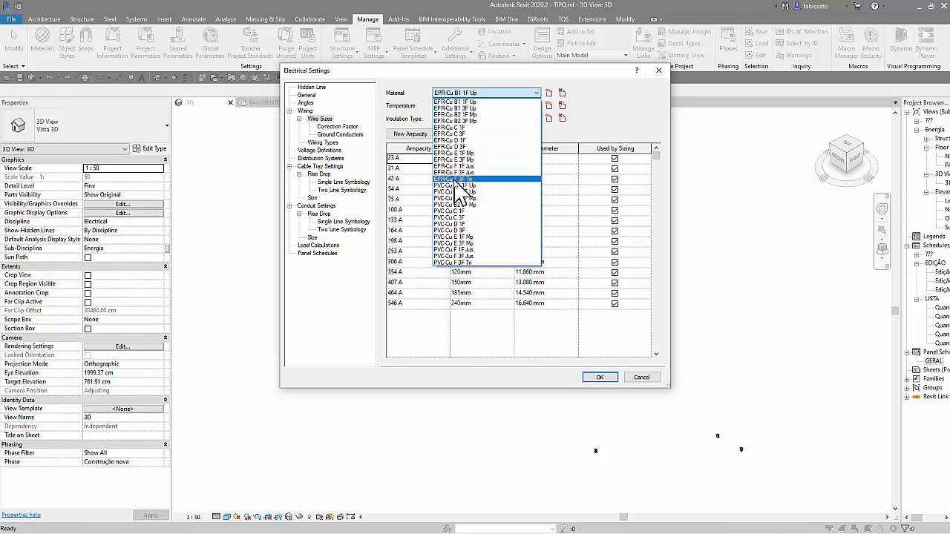
{"action": "left_click", "coordinate": [456, 121]}
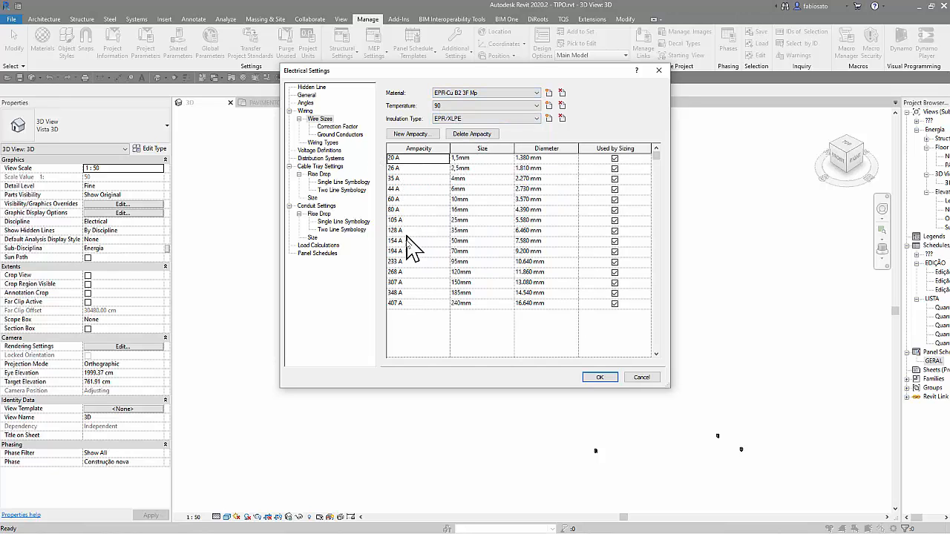
{"action": "left_click", "coordinate": [480, 95]}
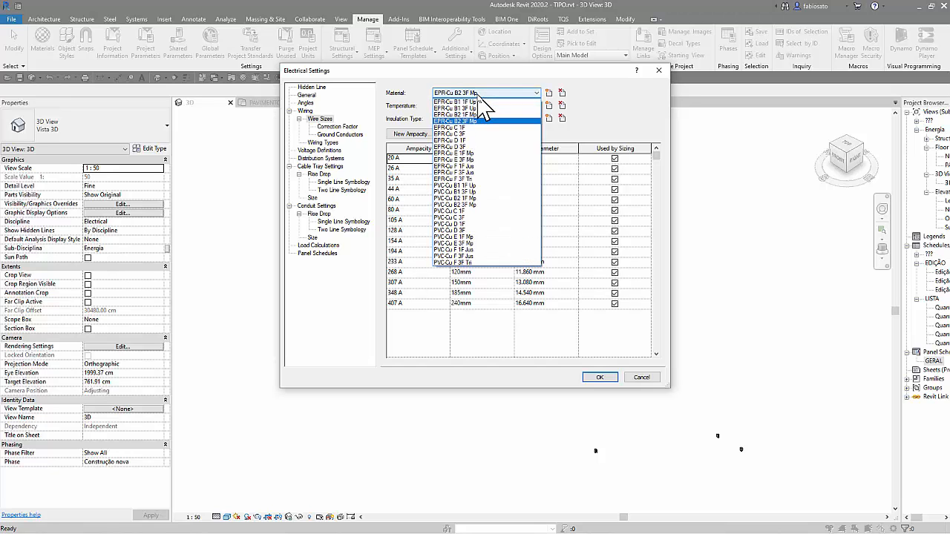
{"action": "left_click", "coordinate": [475, 114]}
{"action": "left_click", "coordinate": [475, 106]}
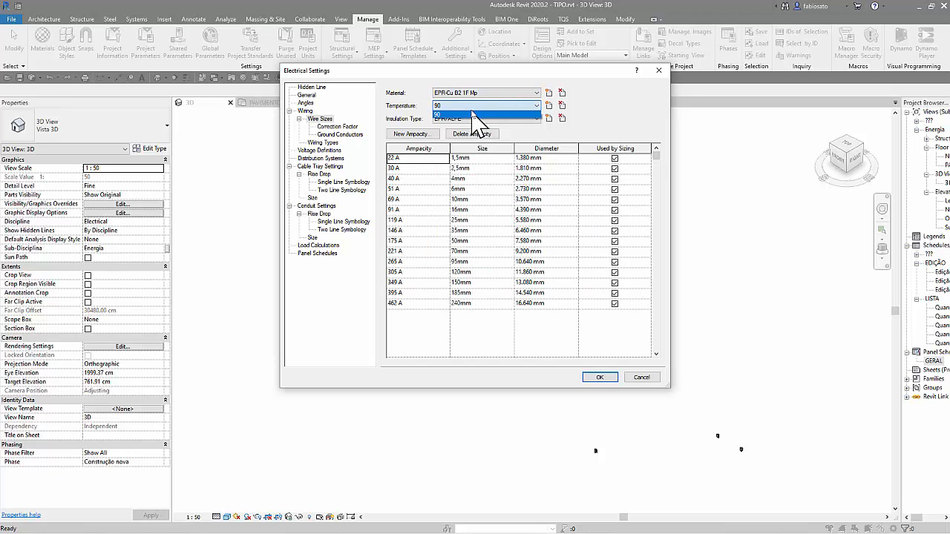
{"action": "left_click", "coordinate": [473, 113]}
Step: Review the wire size table for the PVC-Cu B2 1F Mp material and check its temperature and insulation type options
{"action": "left_click", "coordinate": [483, 97]}
{"action": "left_click", "coordinate": [461, 193]}
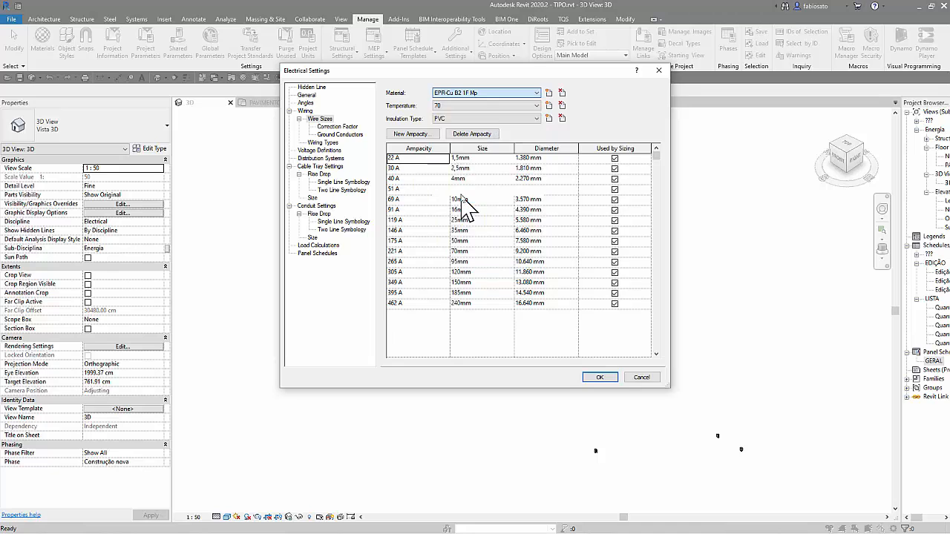
{"action": "left_click", "coordinate": [455, 106]}
{"action": "left_click", "coordinate": [457, 114]}
{"action": "left_click", "coordinate": [457, 119]}
{"action": "left_click", "coordinate": [457, 118]}
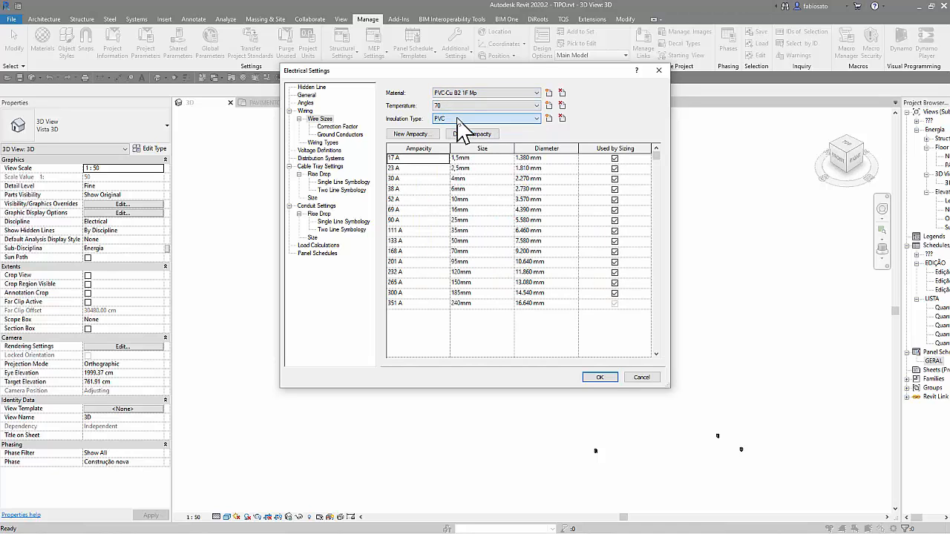
Step: Review the correction factors, ground conductors and wiring types, widening the dialog to read the F 1F Jus PVC and F 3F Jus PVC rows
{"action": "left_click", "coordinate": [338, 127]}
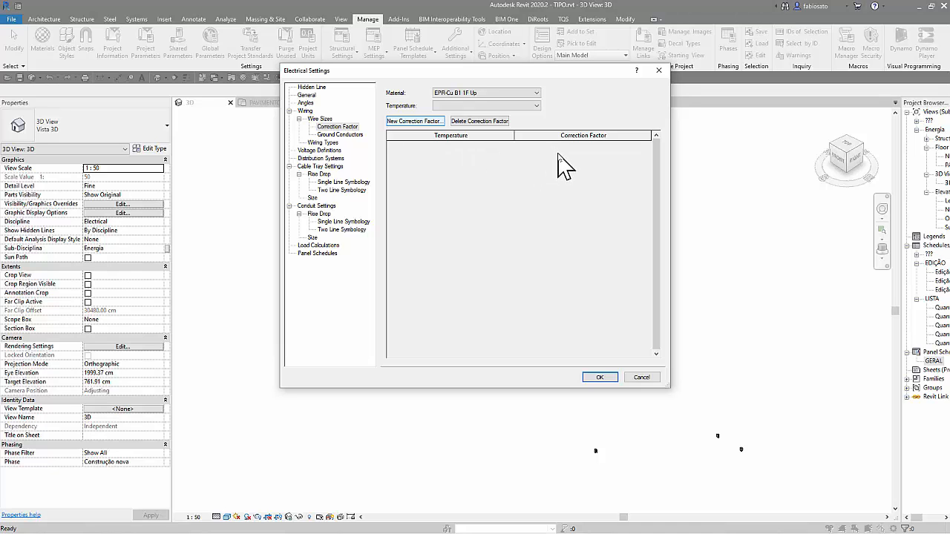
{"action": "left_click", "coordinate": [349, 135]}
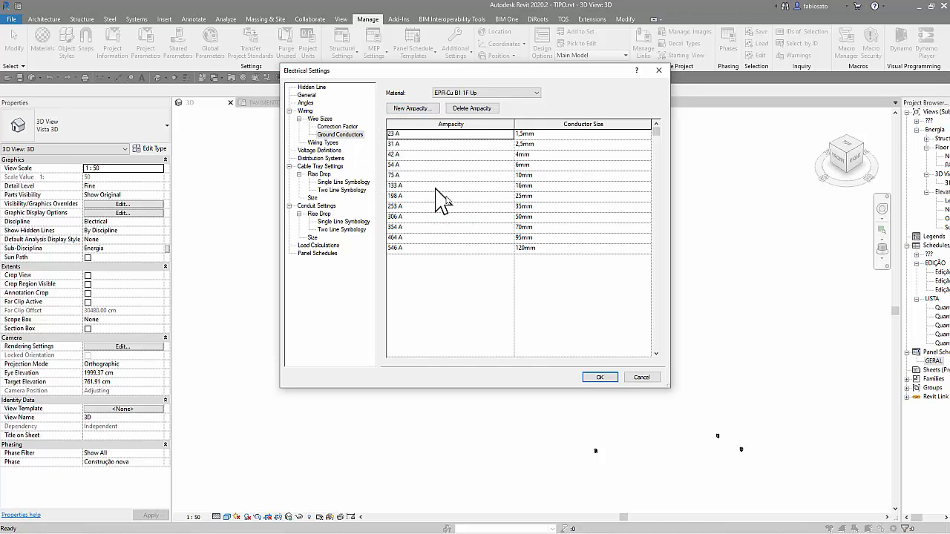
{"action": "left_click", "coordinate": [336, 142]}
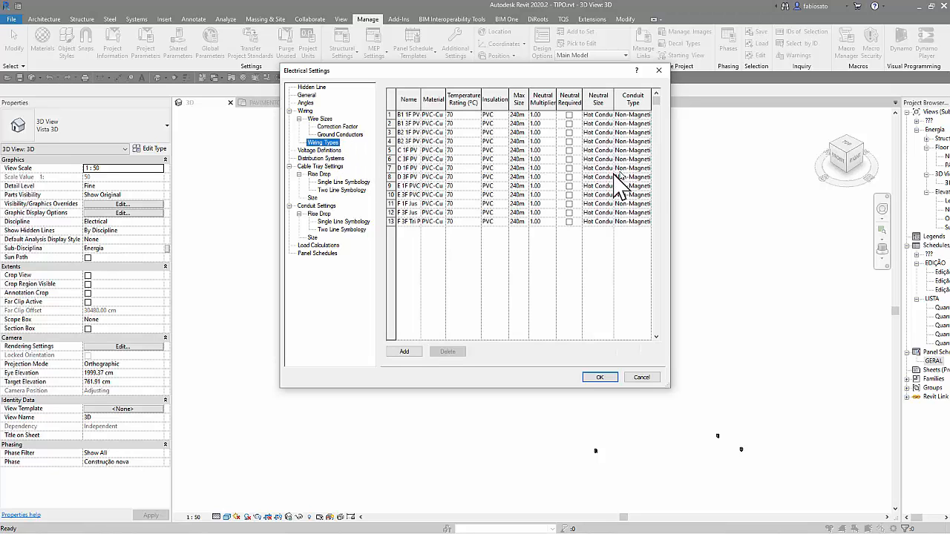
{"action": "left_click_drag", "start_coordinate": [668, 157], "coordinate": [863, 164]}
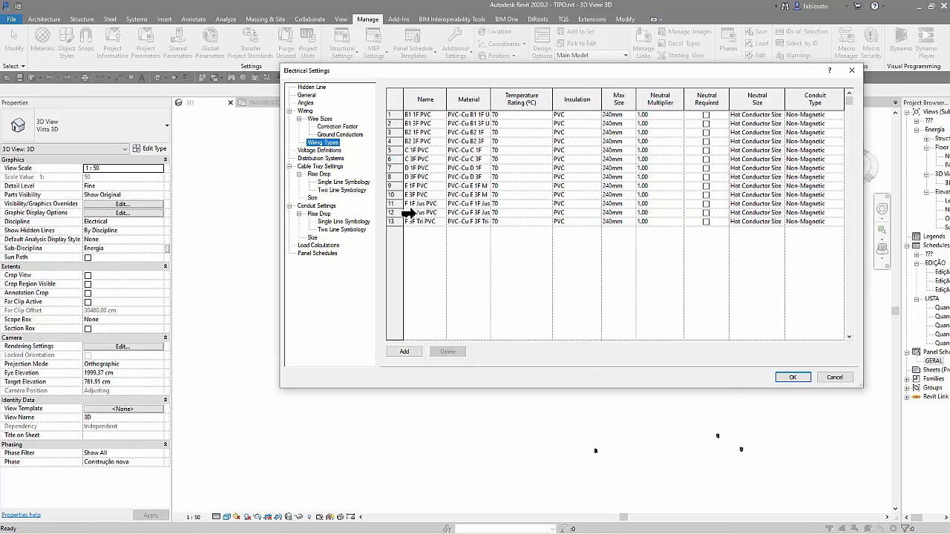
{"action": "left_click", "coordinate": [396, 203]}
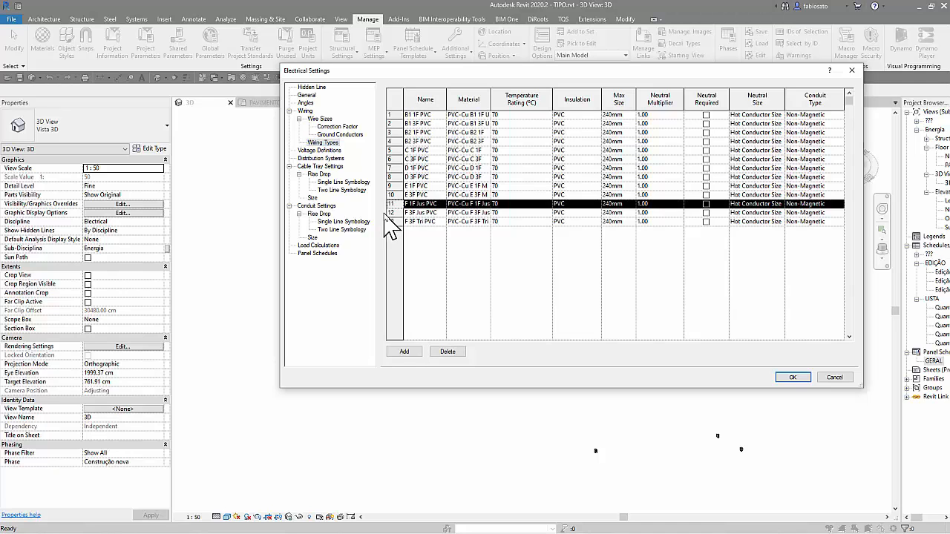
{"action": "left_click", "coordinate": [394, 212]}
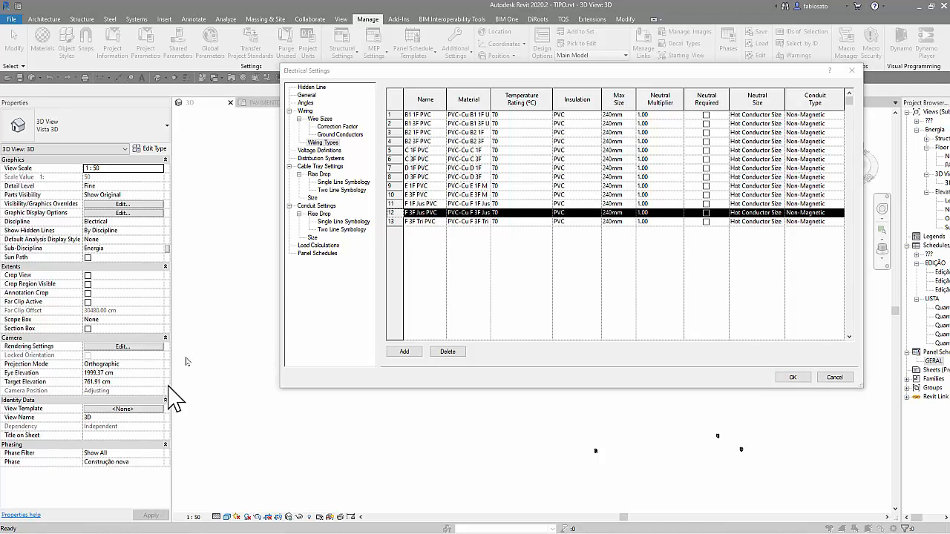
Step: Review the voltage definitions and distribution systems, along with the cable tray settings and size list
{"action": "left_click", "coordinate": [324, 151]}
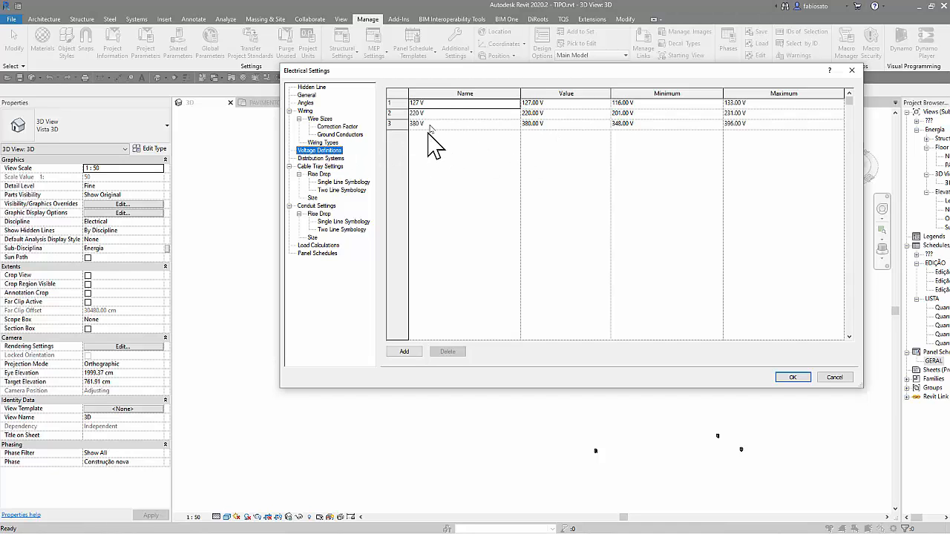
{"action": "left_click", "coordinate": [331, 159]}
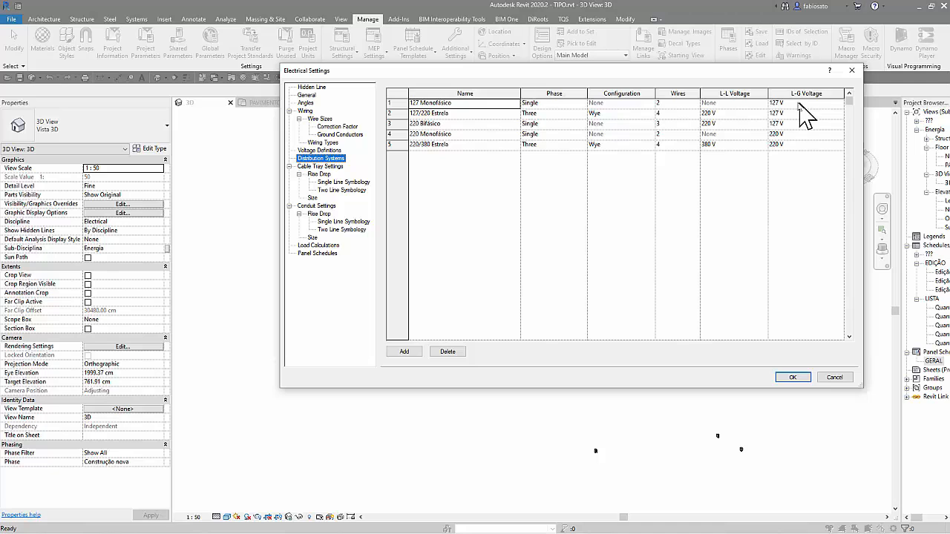
{"action": "left_click", "coordinate": [338, 175]}
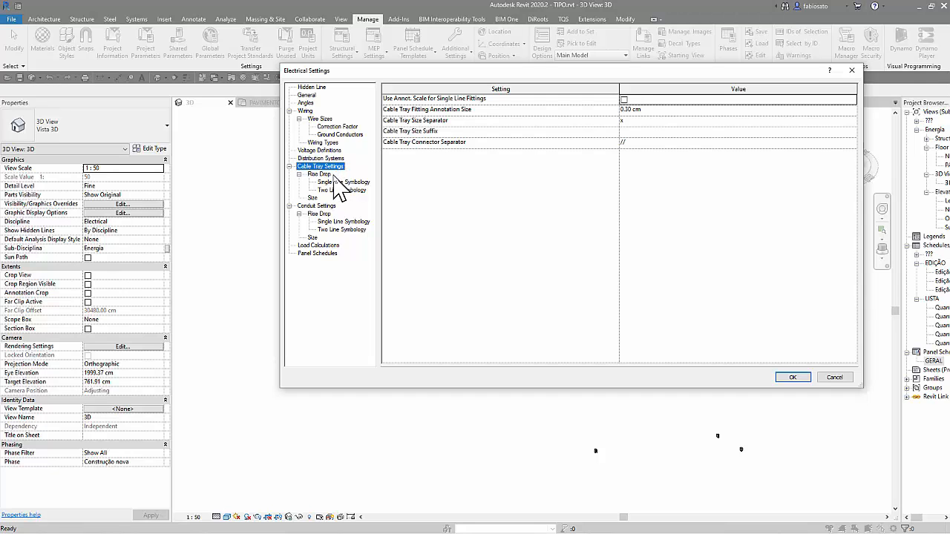
{"action": "left_click", "coordinate": [312, 198]}
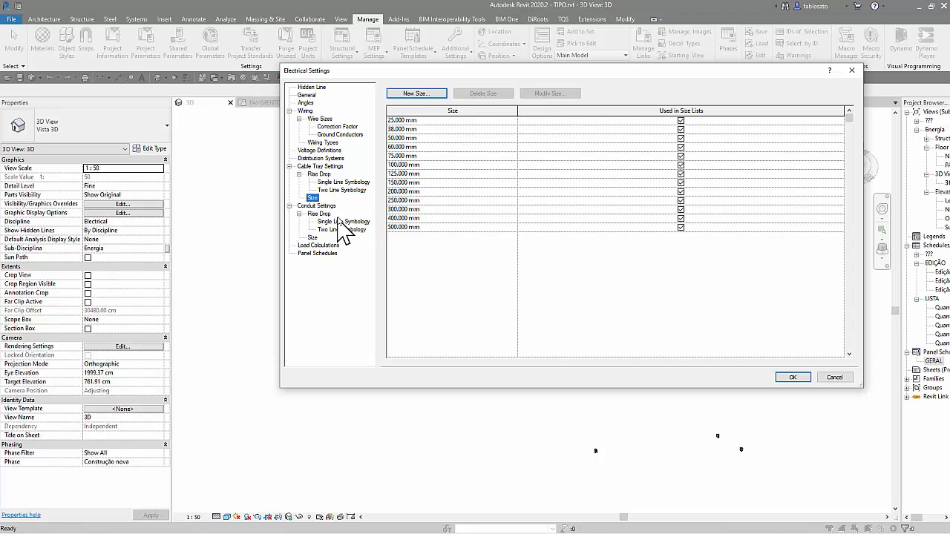
Step: Review the conduit settings and compare the conduit size tables of the PVC Rígido Roscável and PVC Flexível standards
{"action": "left_click", "coordinate": [316, 205]}
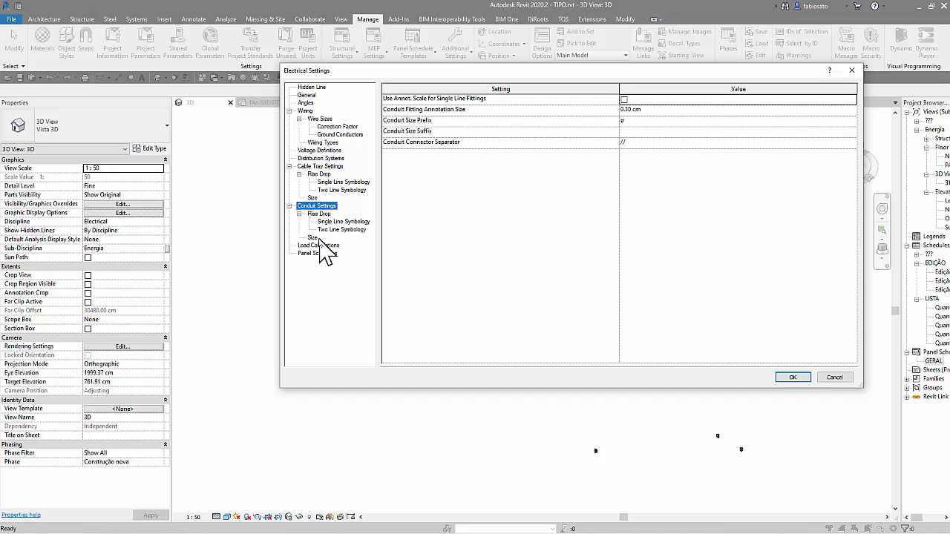
{"action": "left_click", "coordinate": [312, 237]}
{"action": "left_click", "coordinate": [481, 93]}
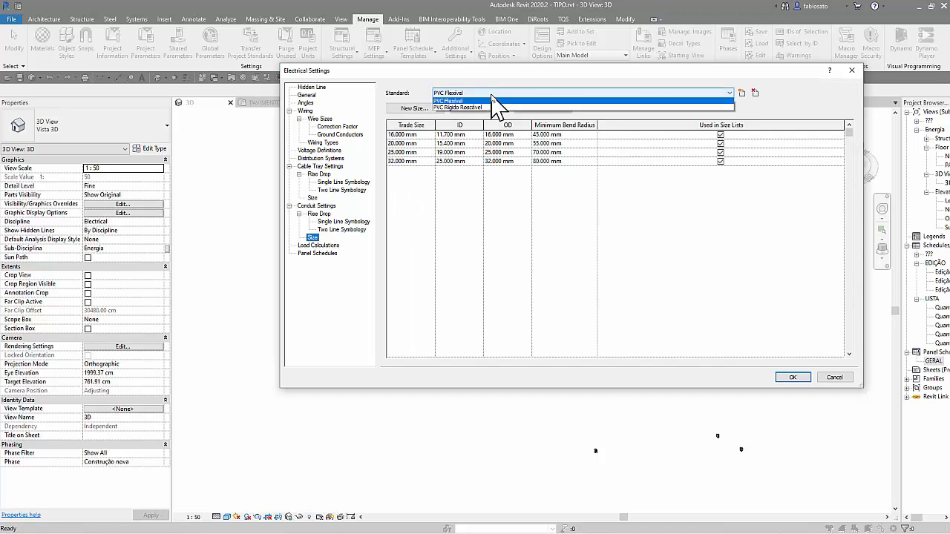
{"action": "left_click", "coordinate": [493, 108]}
{"action": "left_click", "coordinate": [509, 96]}
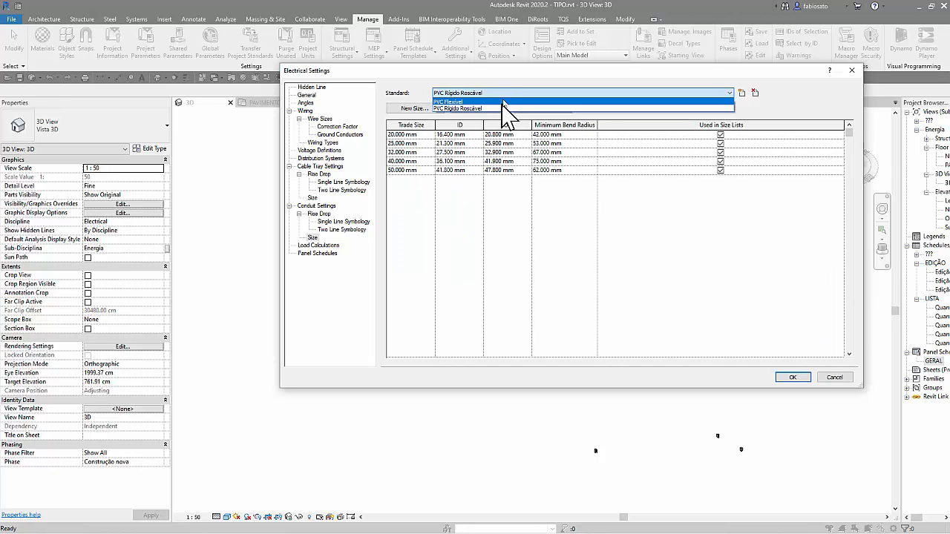
{"action": "left_click", "coordinate": [509, 95]}
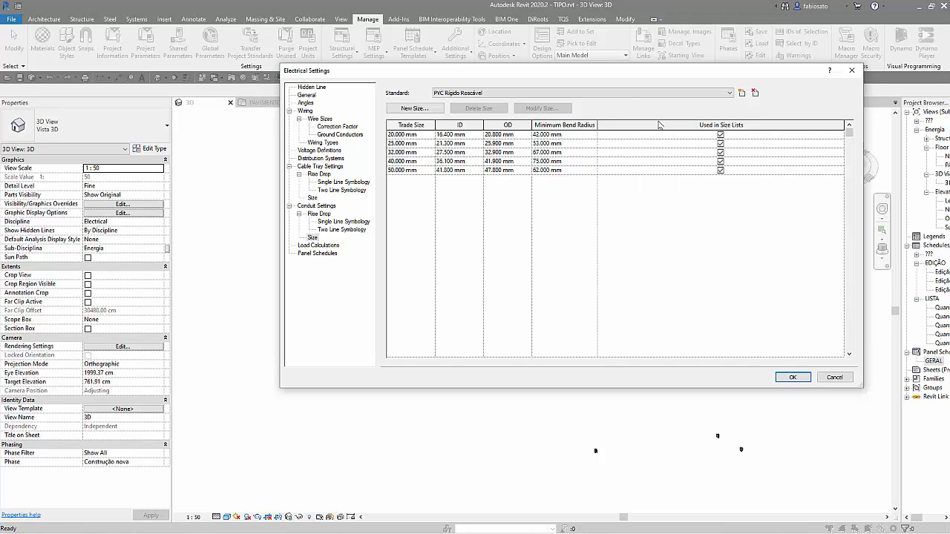
{"action": "left_click", "coordinate": [625, 95]}
{"action": "left_click", "coordinate": [628, 111]}
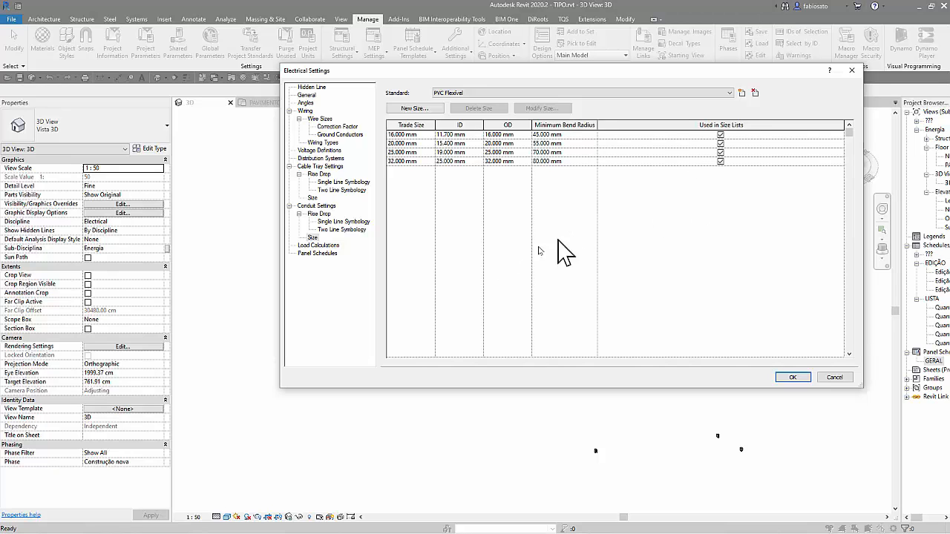
Step: Review the load calculation settings and close the electrical settings with OK
{"action": "left_click", "coordinate": [318, 245]}
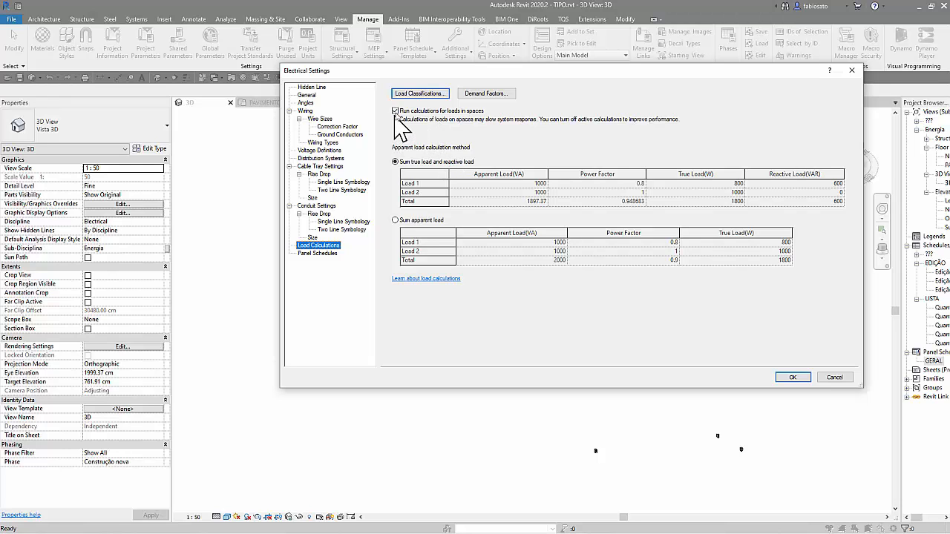
{"action": "left_click_drag", "start_coordinate": [464, 72], "coordinate": [438, 162]}
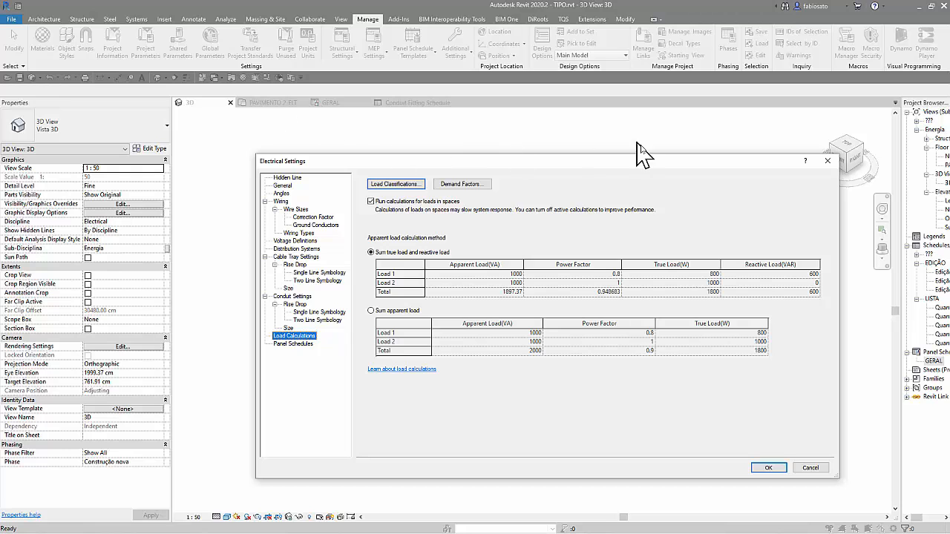
{"action": "left_click", "coordinate": [766, 468]}
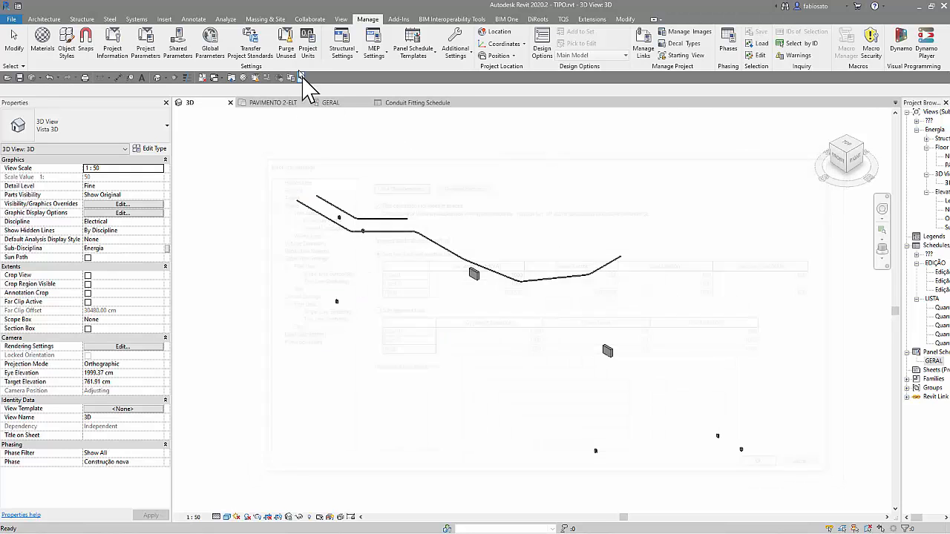
Step: Switch to the PAVIMENTO 2-ELT floor plan and select the SALA/COZINHA space
{"action": "left_click", "coordinate": [274, 102]}
{"action": "left_click", "coordinate": [461, 289]}
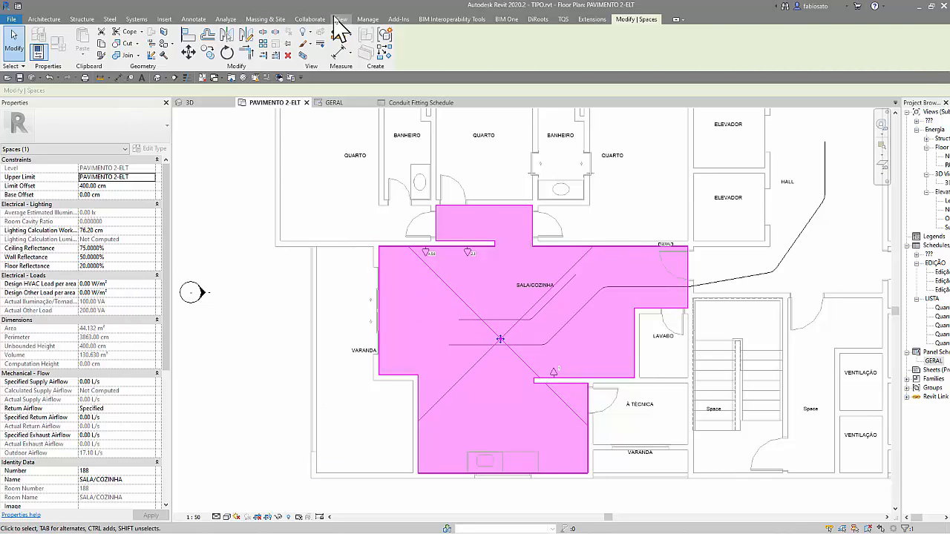
{"action": "left_click", "coordinate": [367, 19]}
{"action": "left_click", "coordinate": [386, 52]}
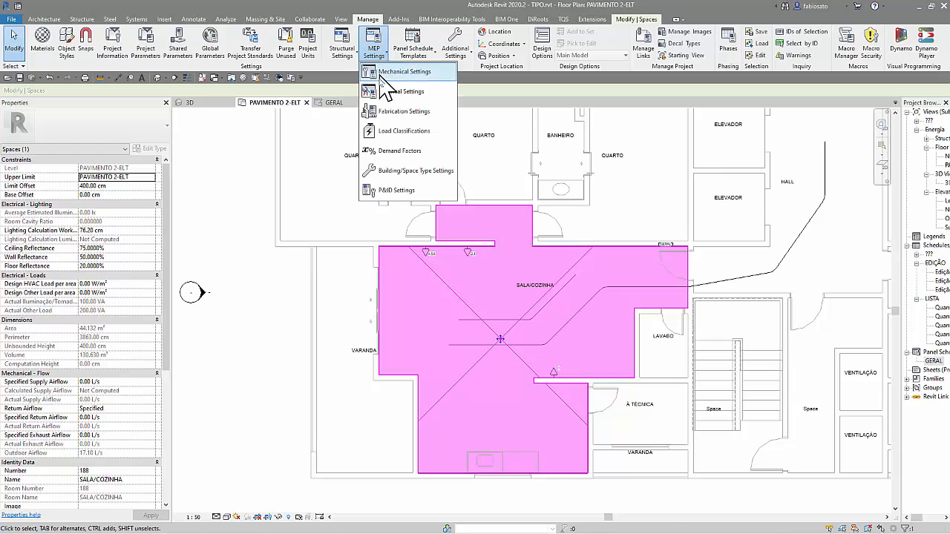
{"action": "left_click", "coordinate": [291, 78]}
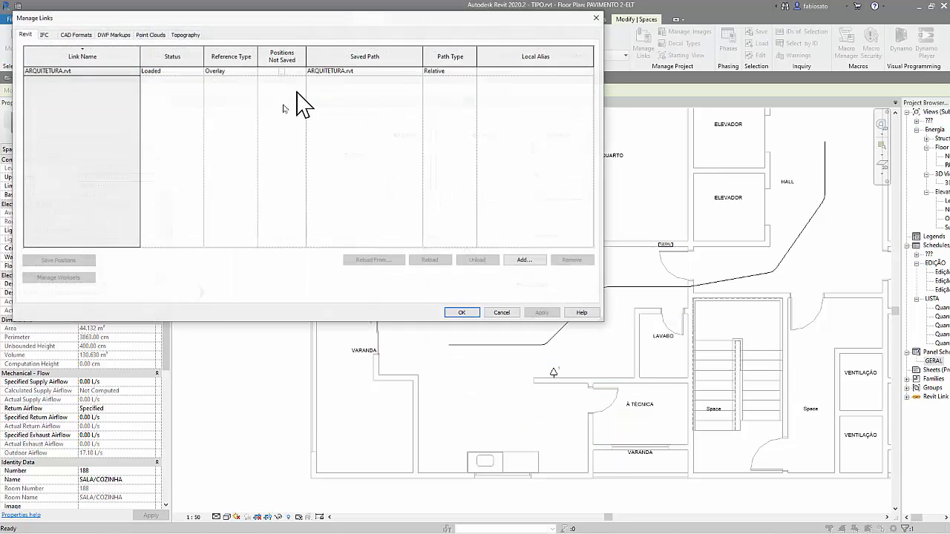
{"action": "left_click", "coordinate": [596, 17]}
{"action": "key", "text": "Escape"}
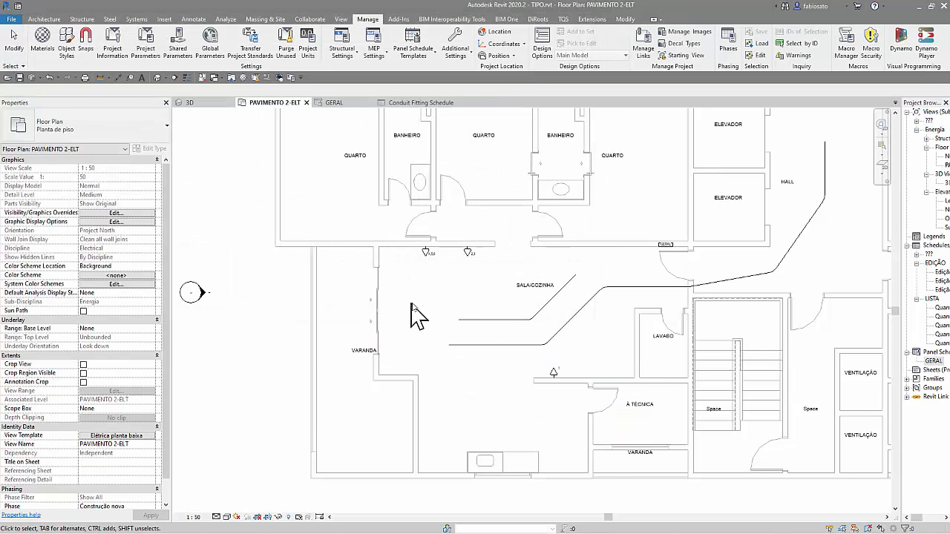
Step: Move the VARANDA space tag beside SALA/COZINHA away from the wall, further inside the balcony space, and deselect it
{"action": "left_click", "coordinate": [453, 293]}
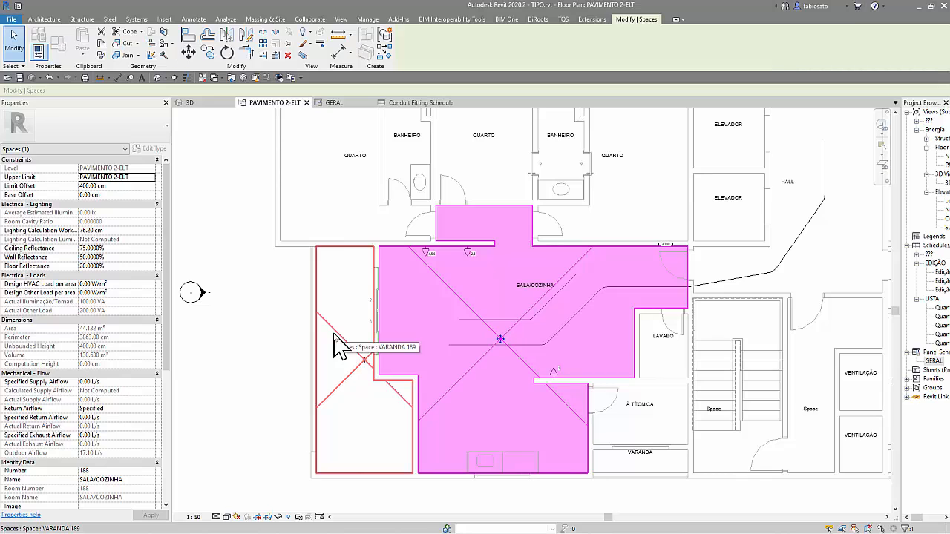
{"action": "left_click", "coordinate": [364, 356]}
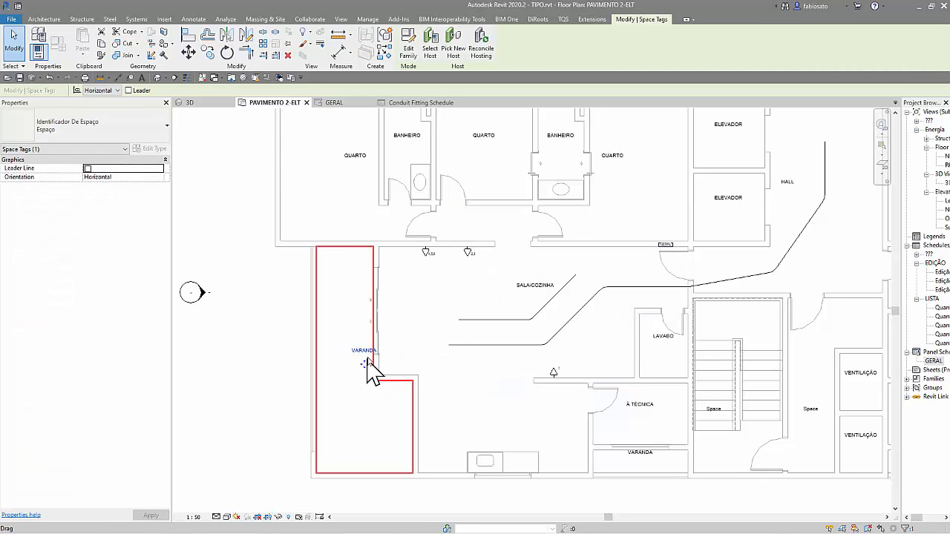
{"action": "left_click_drag", "start_coordinate": [354, 365], "coordinate": [343, 368]}
{"action": "left_click", "coordinate": [253, 404]}
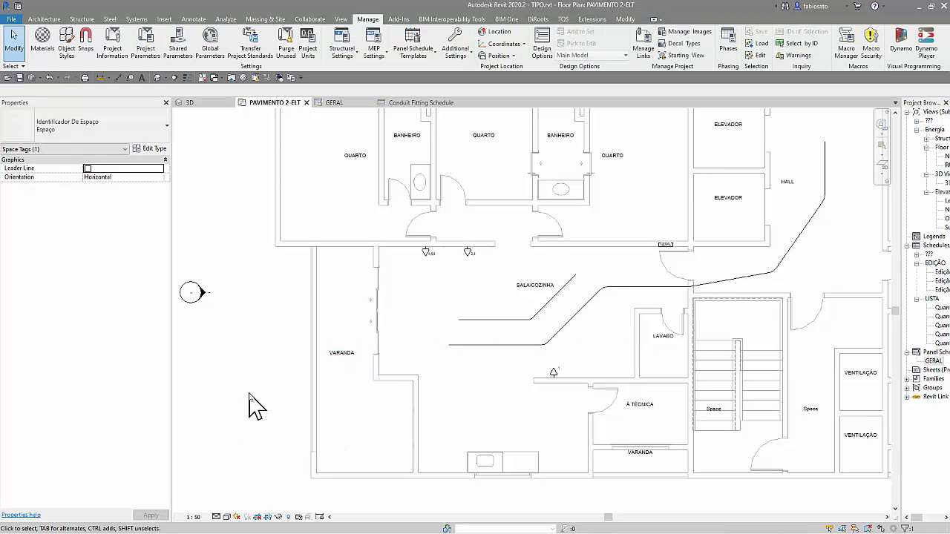